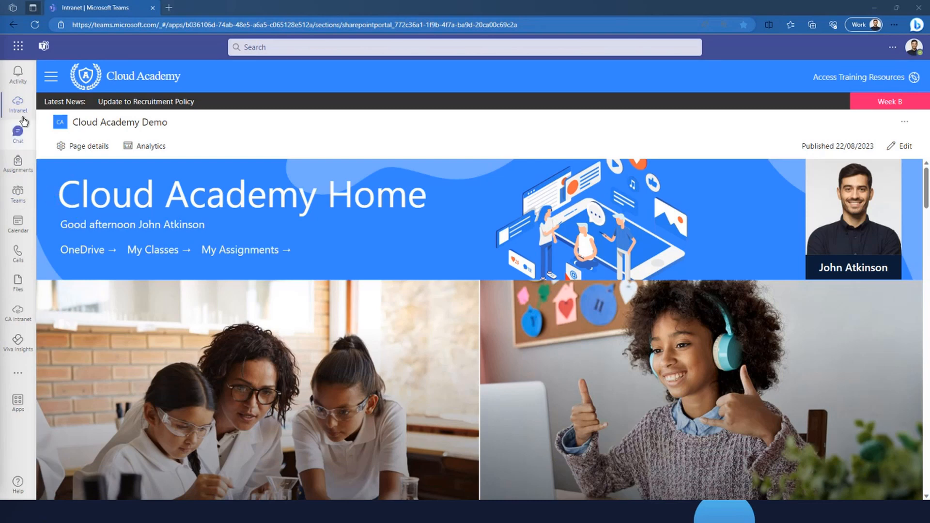
Step: Open Classwork in the History 11C-Hi1 2023 class team and expand the Elizabethan England c1568–1603 module
left_click(17, 195)
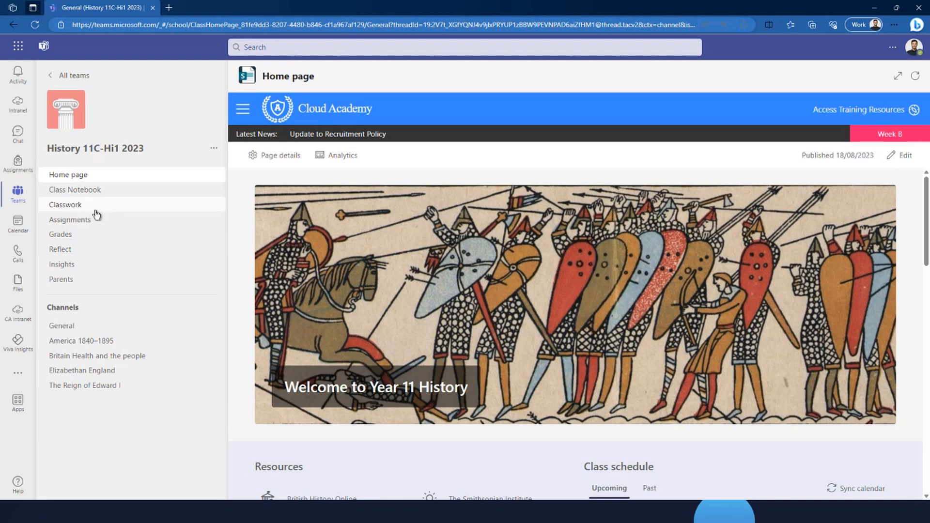
left_click(67, 208)
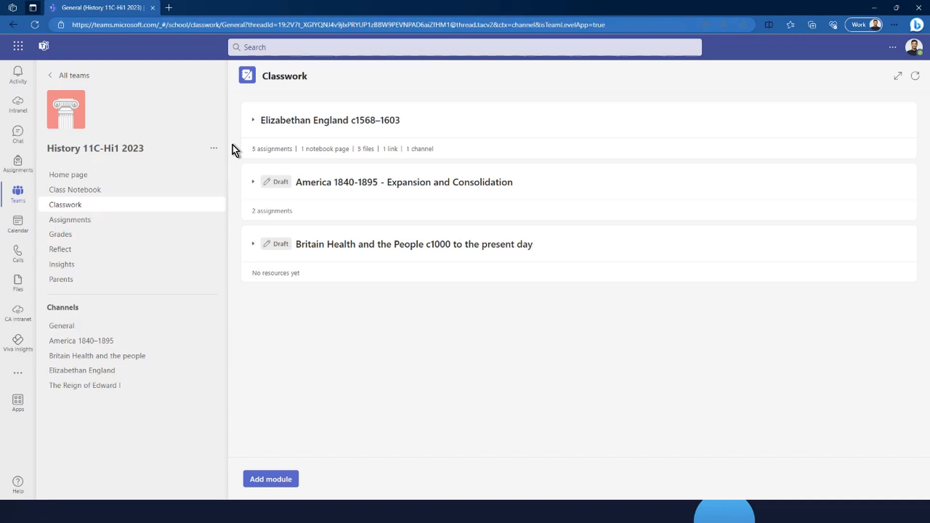
left_click(253, 122)
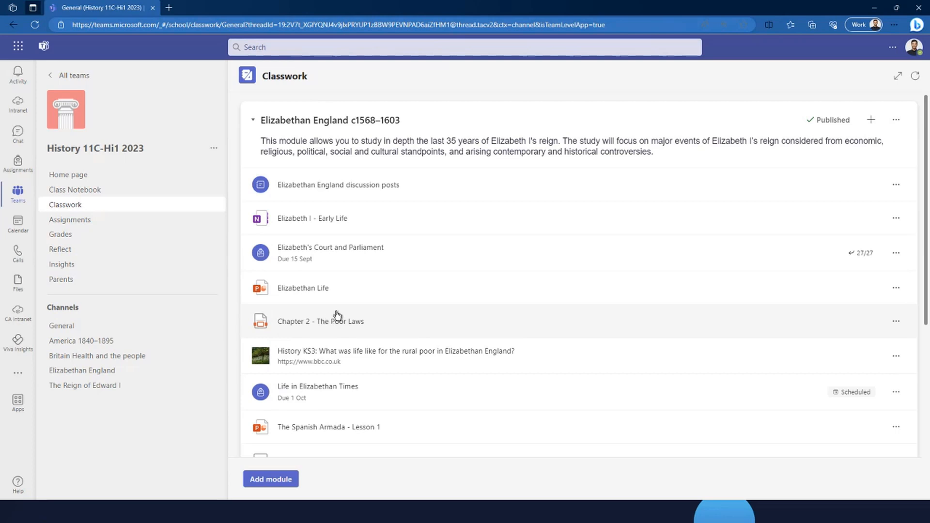
Step: Look through the resources and assignments listed in the Elizabethan England module, and collapse the module
scroll(341, 305, "down", 3)
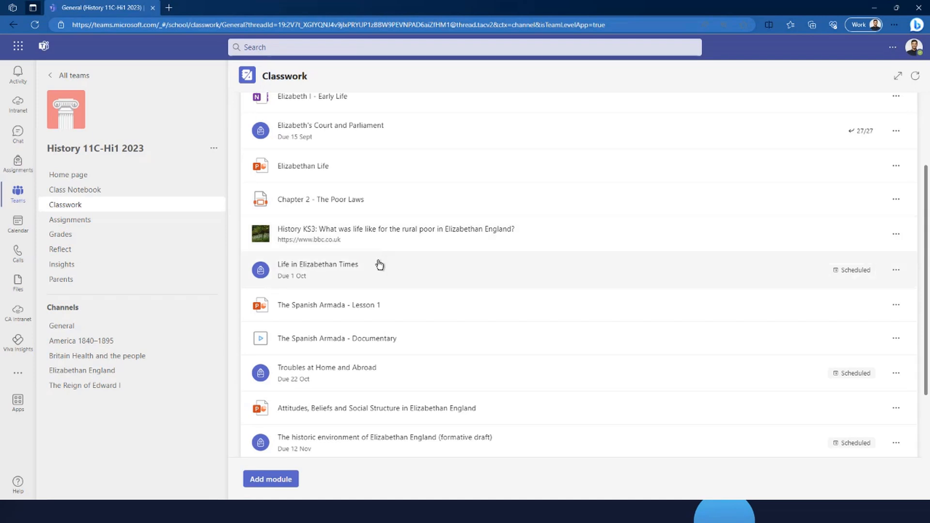
scroll(380, 265, "down", 3)
scroll(360, 283, "up", 4)
scroll(357, 282, "up", 1)
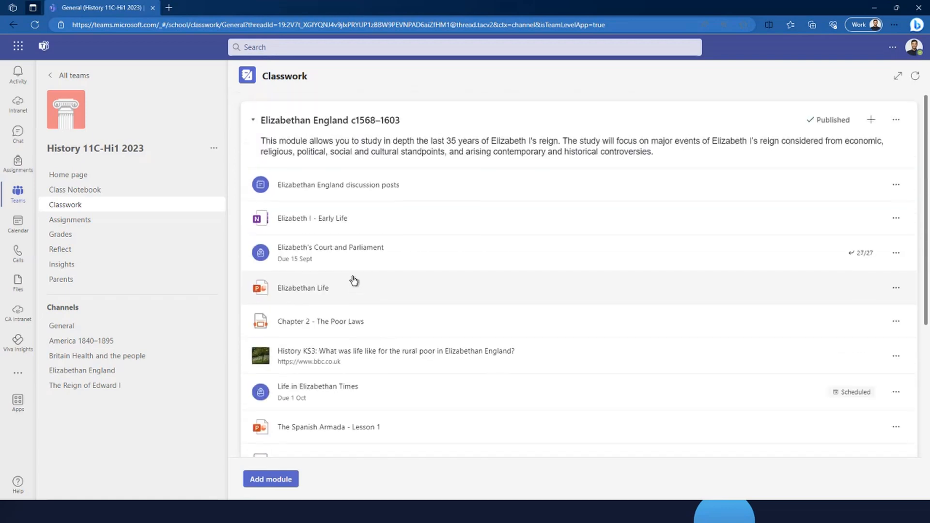
scroll(382, 298, "down", 5)
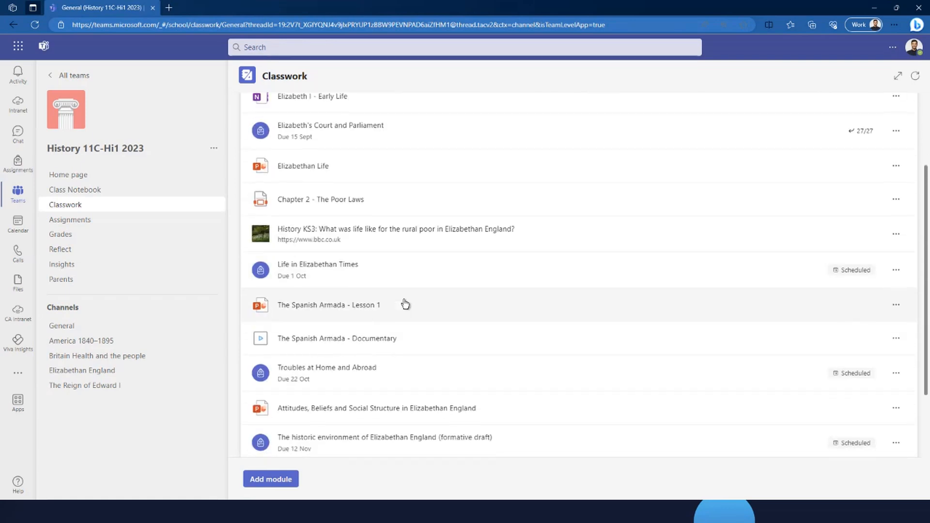
scroll(395, 290, "up", 2)
scroll(394, 290, "up", 3)
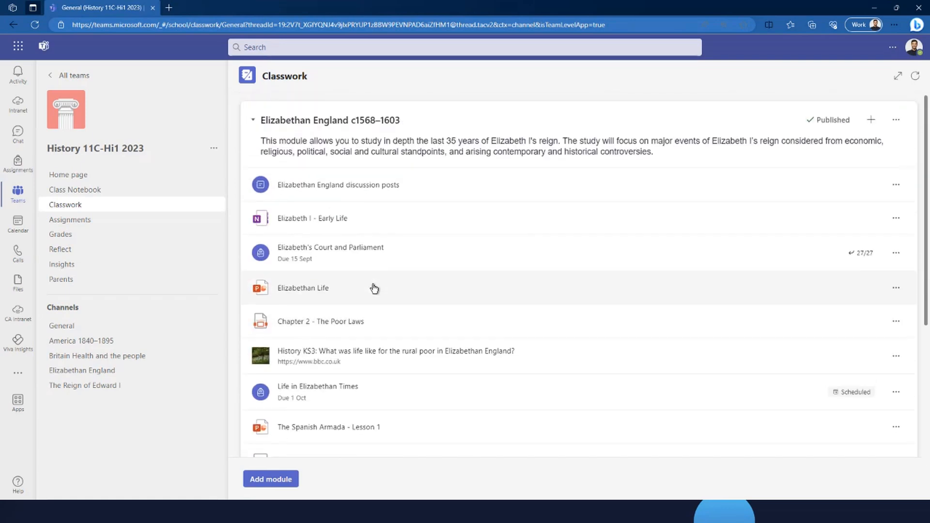
left_click(253, 119)
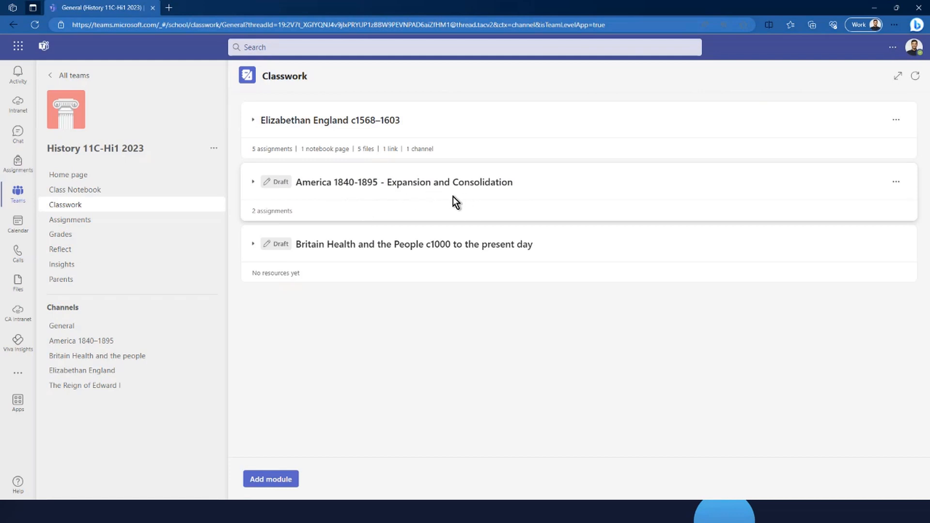
Step: Check the America 1840-1895 module's options, expand it to view its assignments, and briefly view the Elizabethan England module's contents
left_click(896, 182)
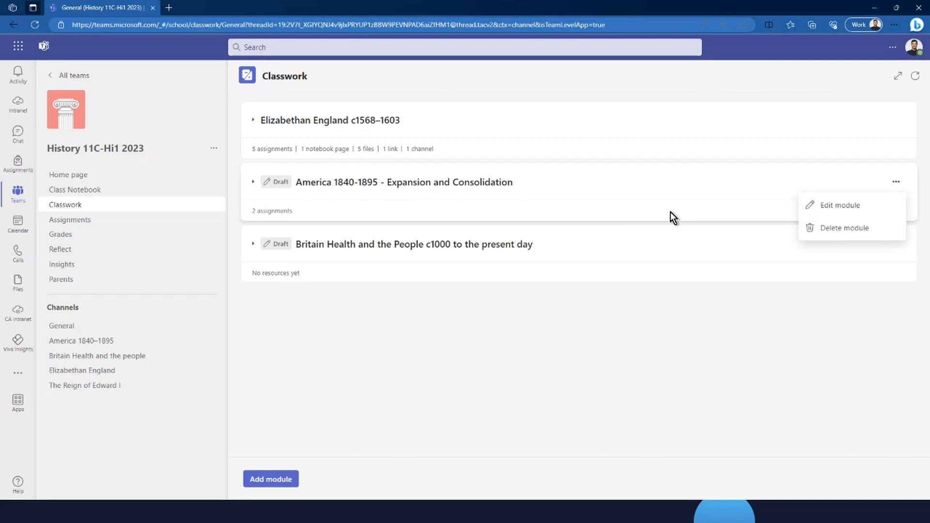
left_click(576, 186)
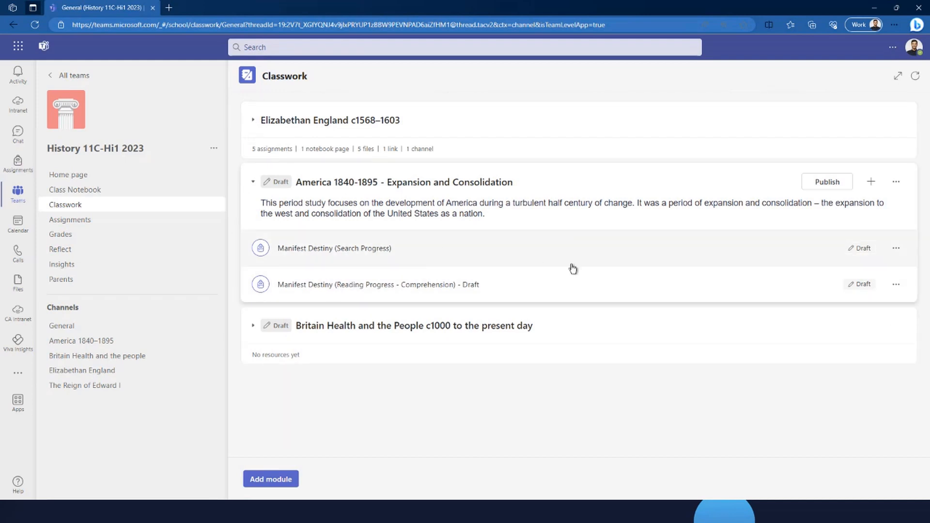
left_click(266, 126)
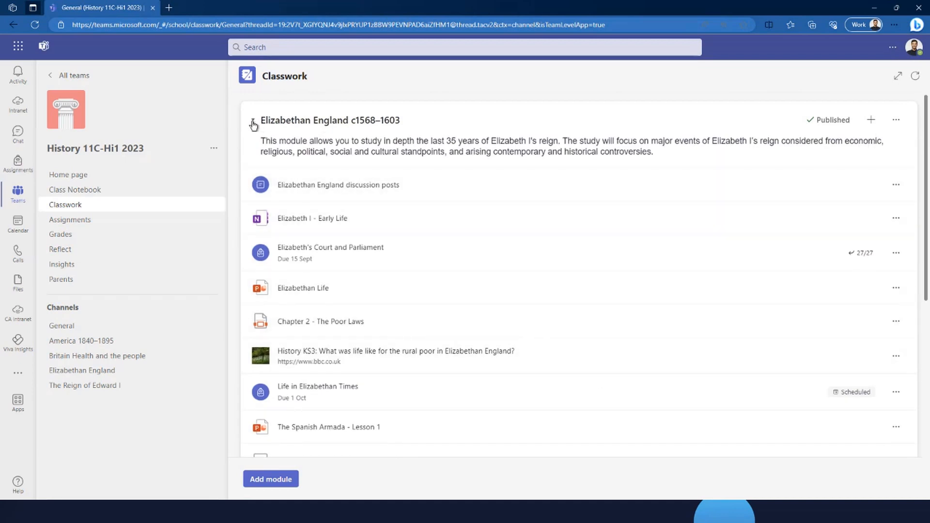
mouse_move(413, 248)
left_mouse_down()
mouse_move(414, 220)
mouse_move(415, 260)
mouse_move(409, 211)
mouse_move(407, 257)
left_mouse_up()
left_click(253, 122)
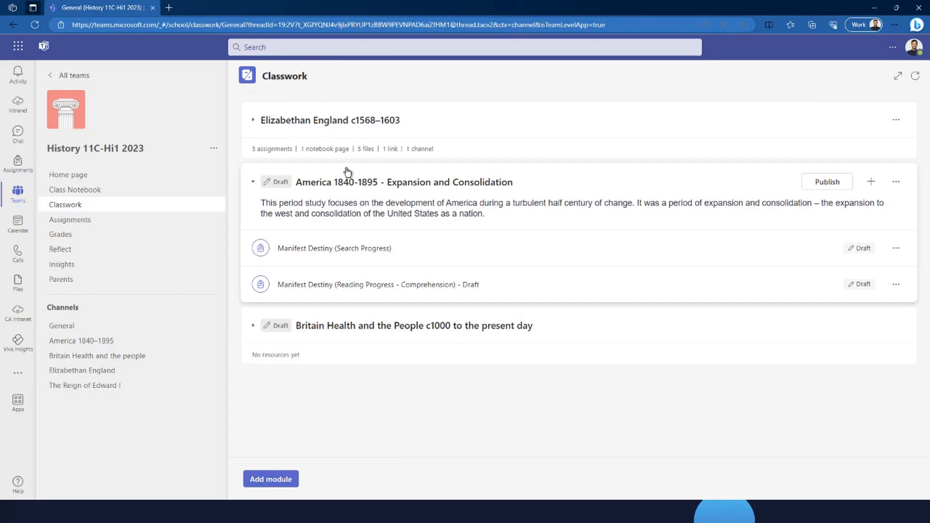
Step: Review the Elizabethan England module's full resource list alongside the America 1840-1895 assignments, and collapse both modules
left_click(254, 121)
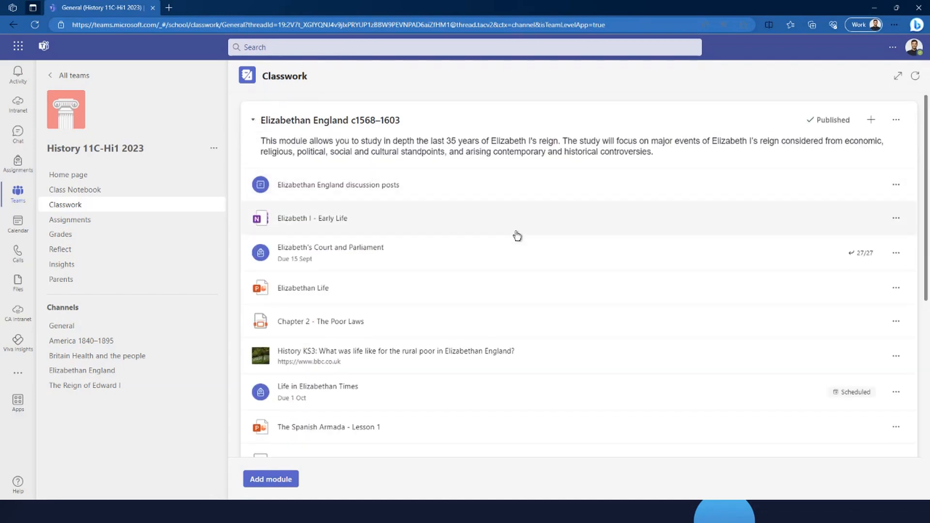
scroll(451, 287, "down", 4)
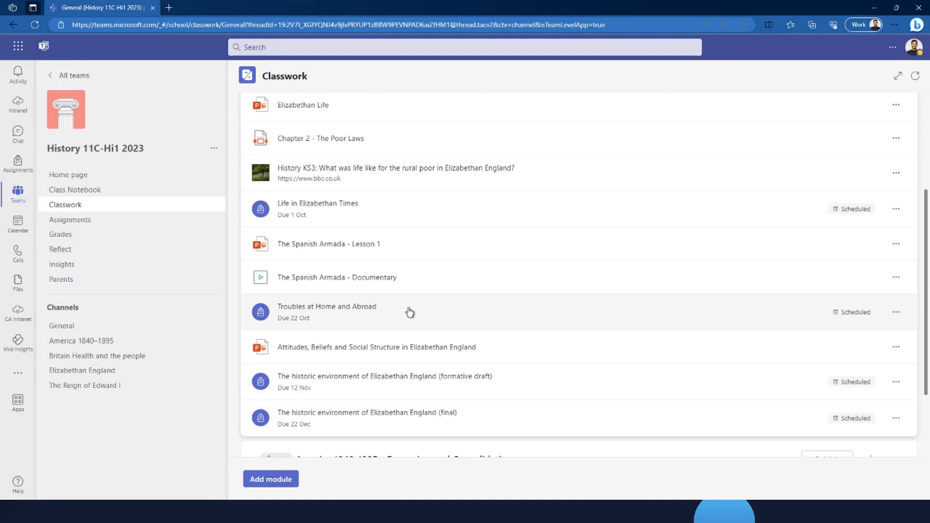
scroll(373, 305, "up", 4)
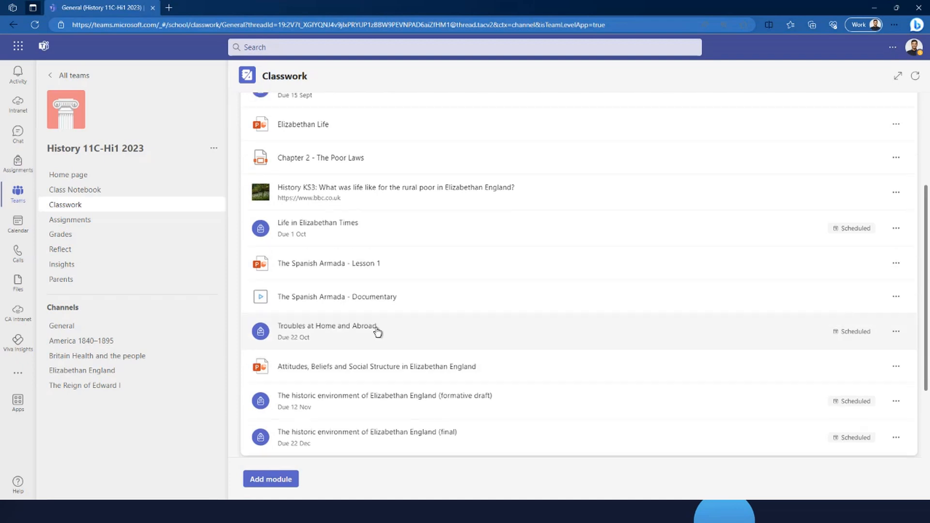
scroll(356, 305, "down", 4)
scroll(264, 155, "down", 4)
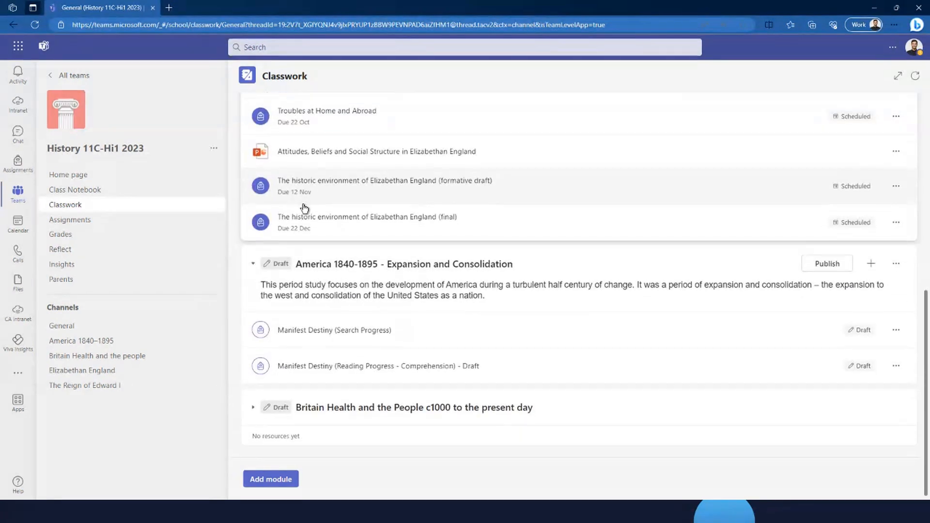
left_click(252, 265)
scroll(266, 218, "up", 6)
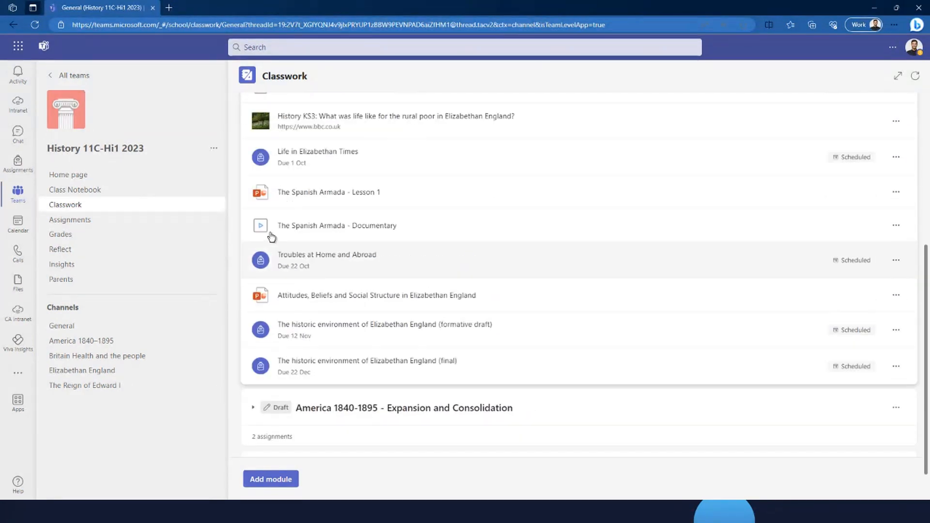
left_click(253, 121)
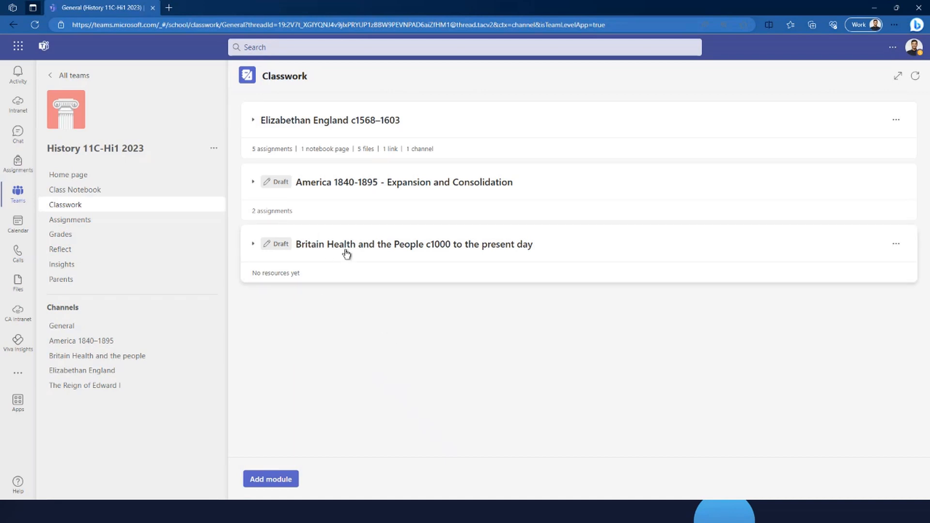
Step: Expand the Elizabethan England module again to examine how its resources and assignments are ordered, and leave it collapsed
left_click(253, 121)
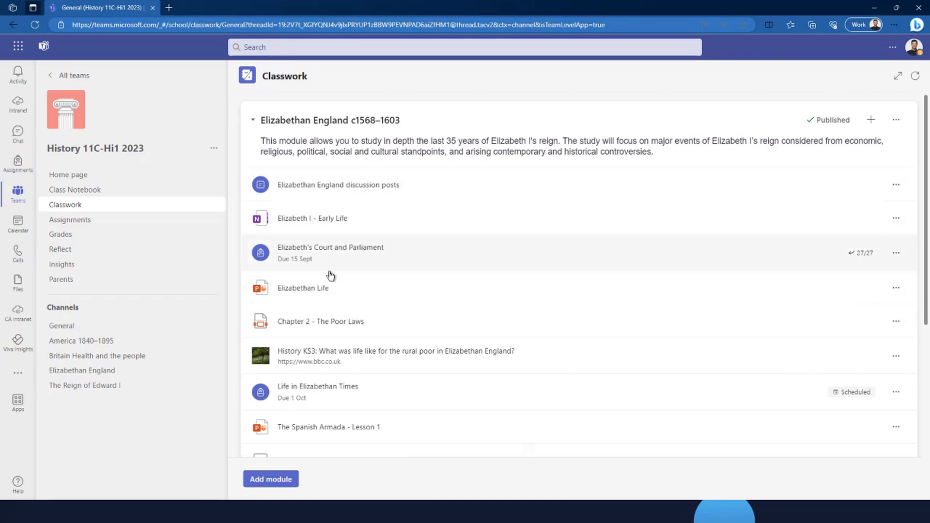
scroll(373, 257, "down", 6)
scroll(354, 269, "up", 2)
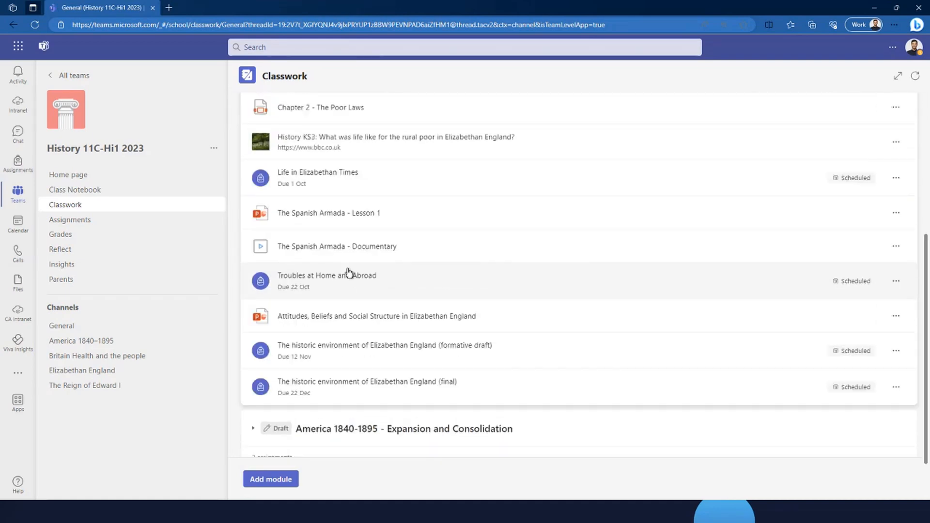
scroll(348, 272, "up", 5)
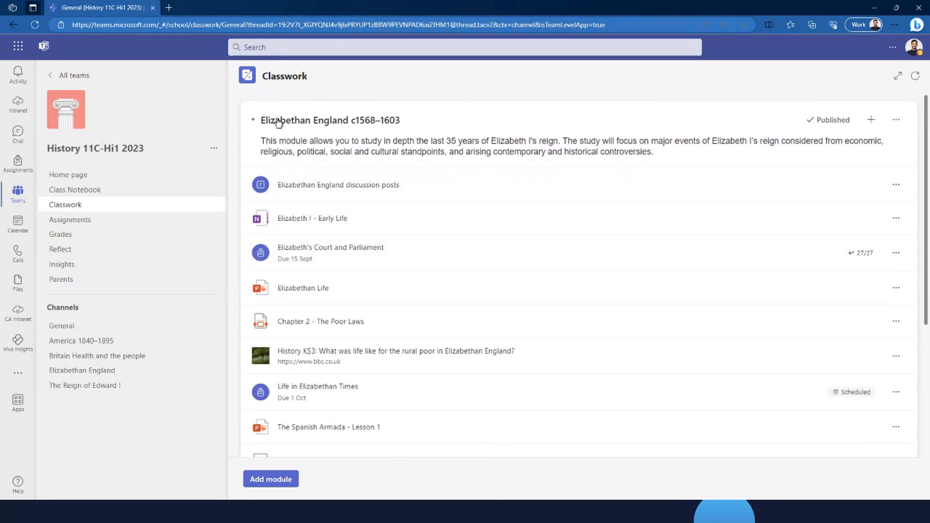
left_click(253, 121)
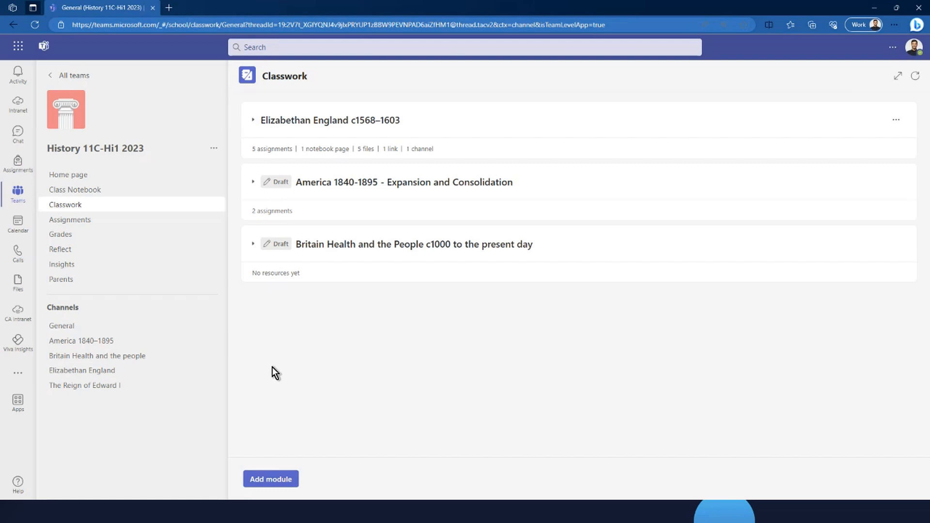
left_click(253, 121)
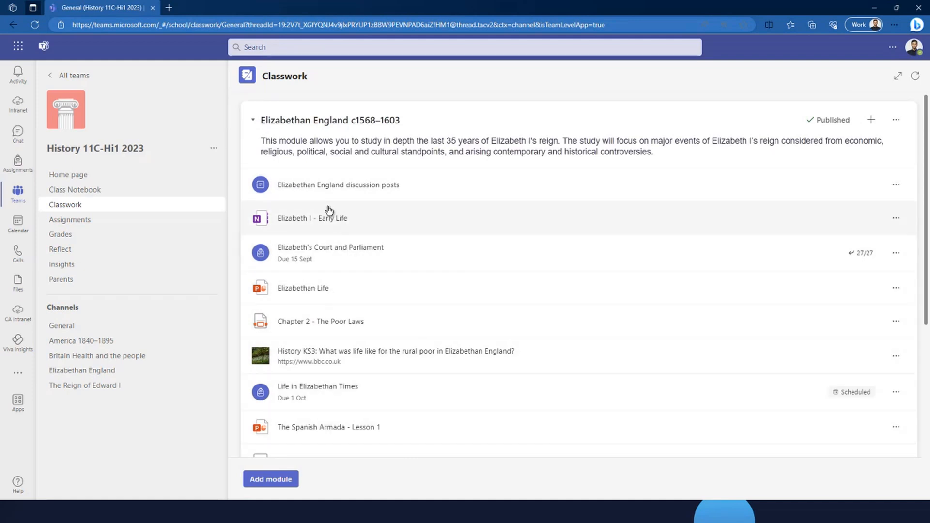
left_click(253, 122)
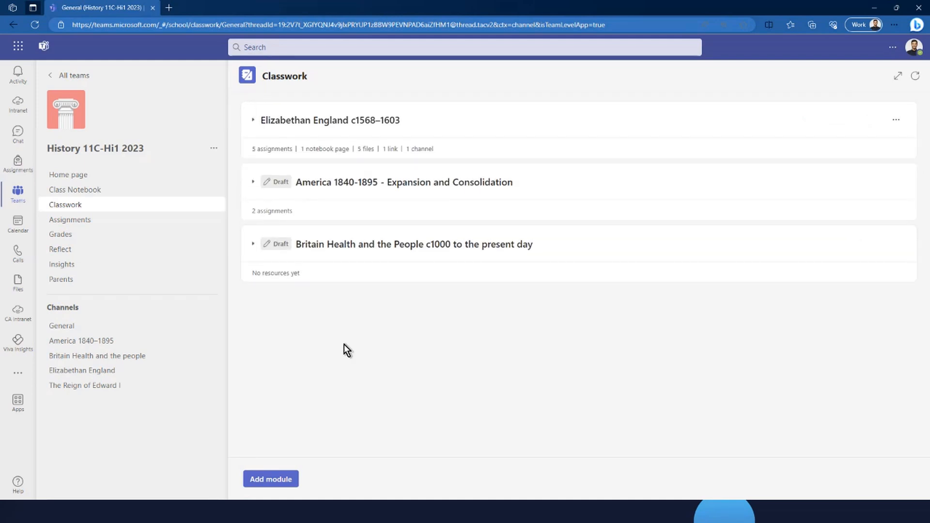
Step: Add a new draft Classwork module named "The Reign of Edward I" without a description and save it
left_click(264, 480)
scroll(317, 431, "down", 1)
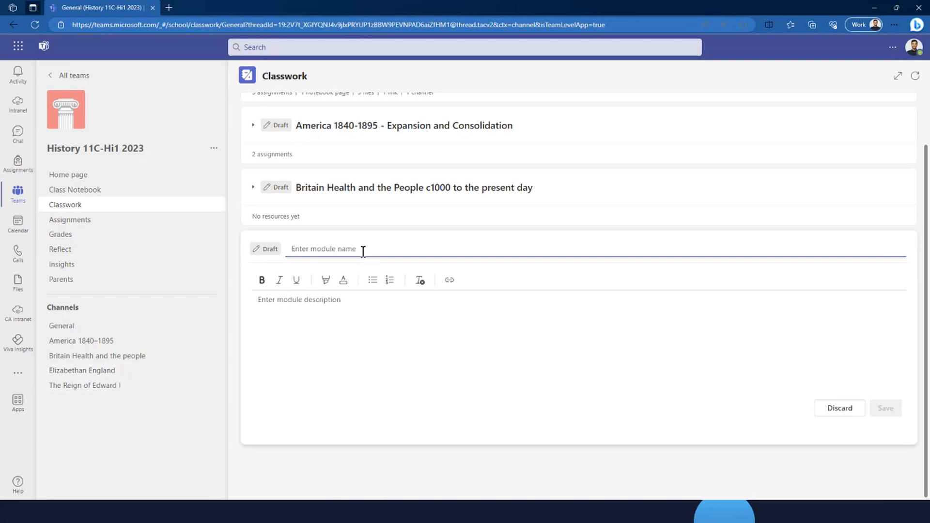
type("The Reig")
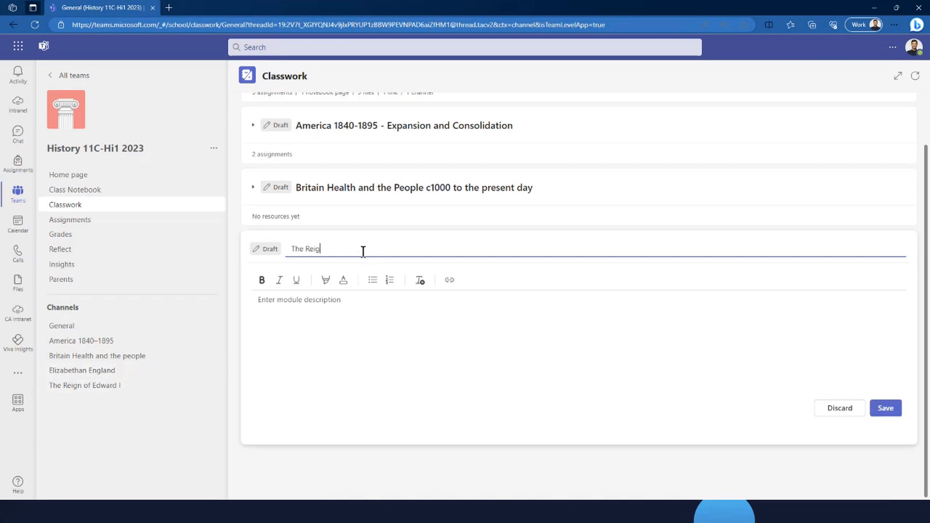
type("n of Edward I")
left_click(290, 298)
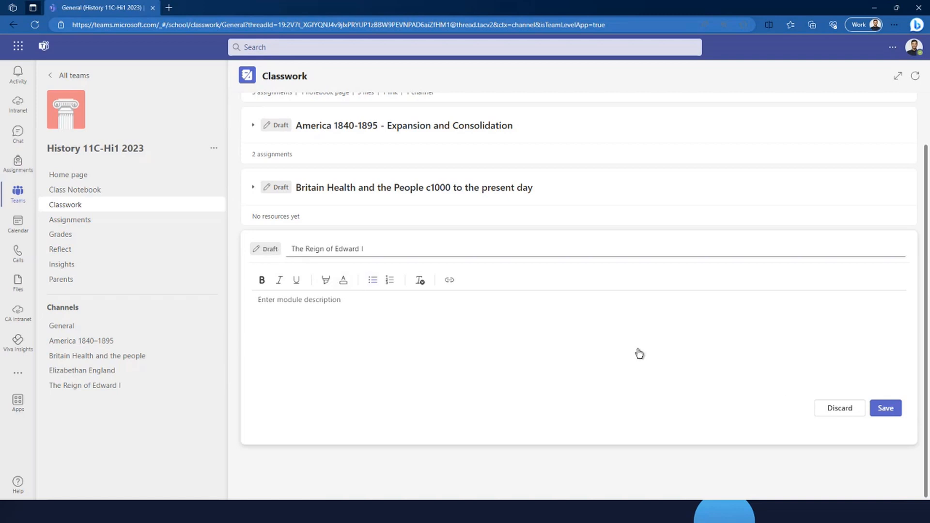
left_click(889, 409)
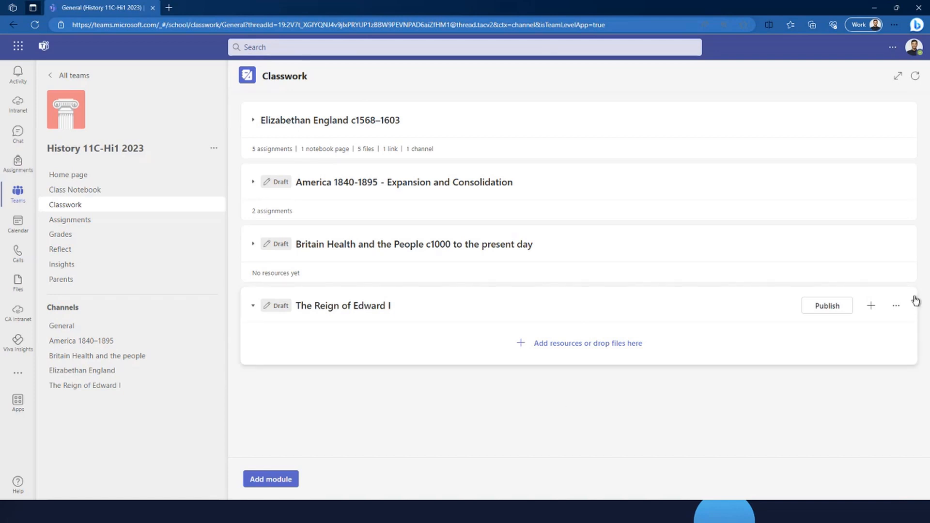
Step: Start adding a file from Teams to The Reign of Edward I module and open the History team's files
left_click(540, 348)
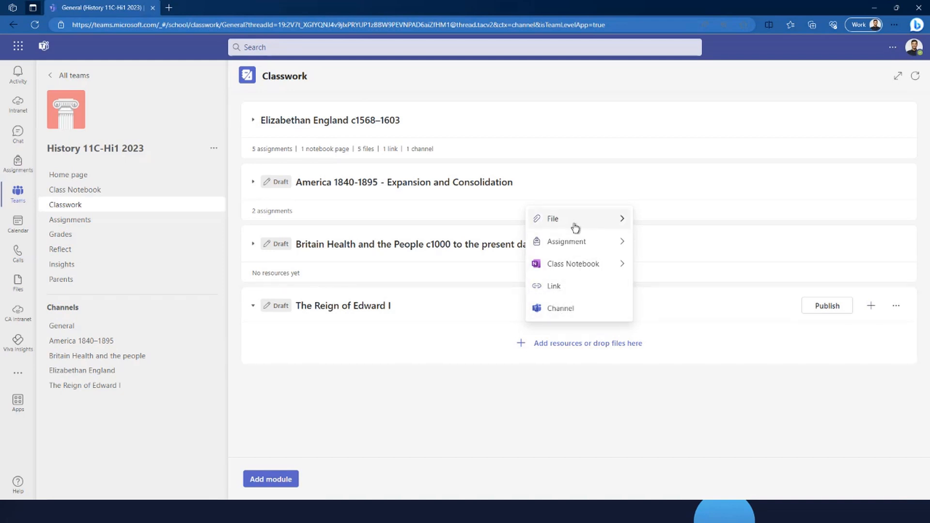
mouse_move(572, 224)
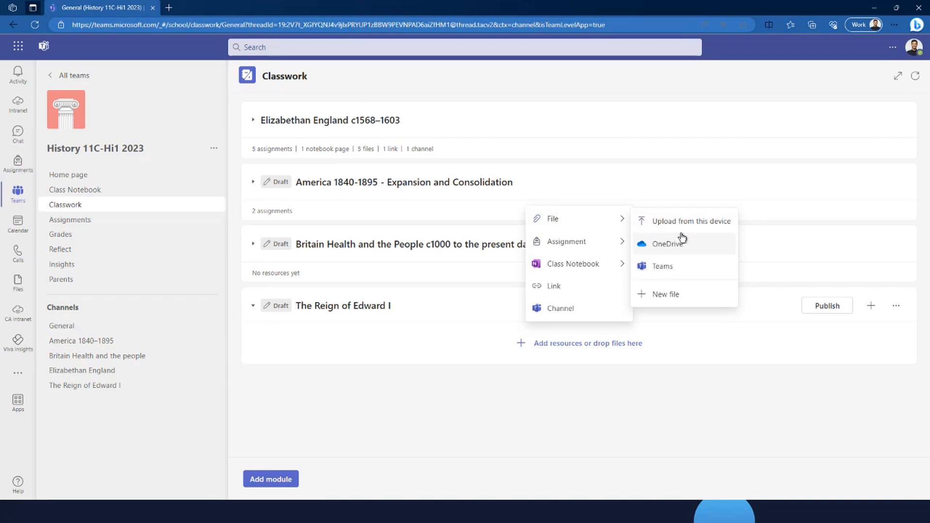
left_click(665, 270)
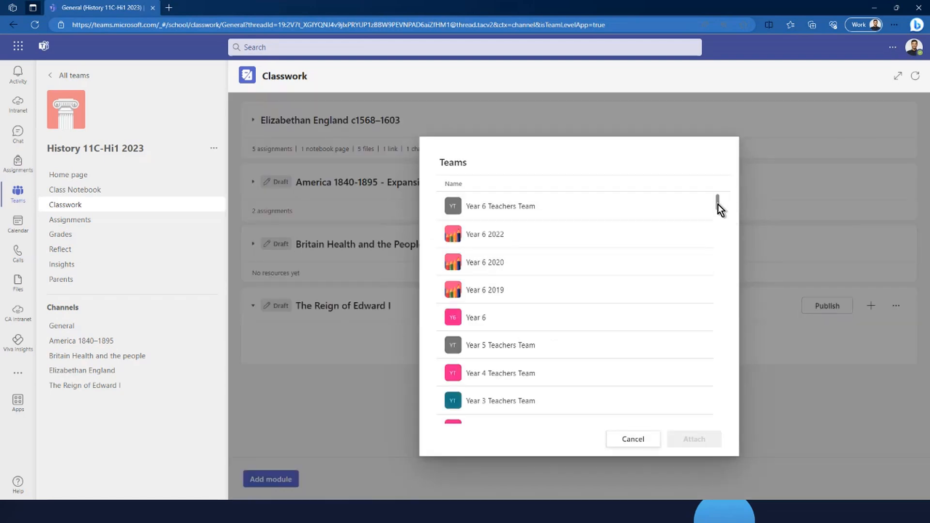
left_click_drag(718, 207, 722, 291)
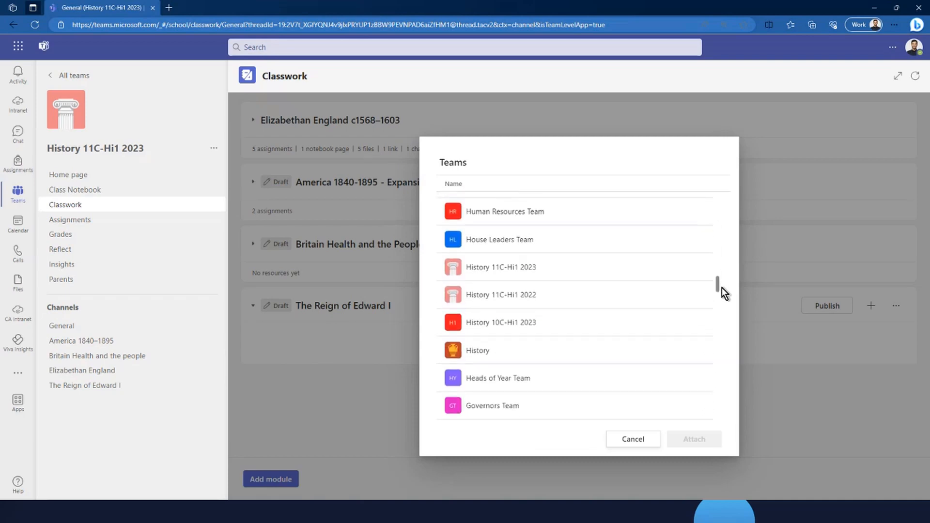
scroll(550, 298, "down", 2)
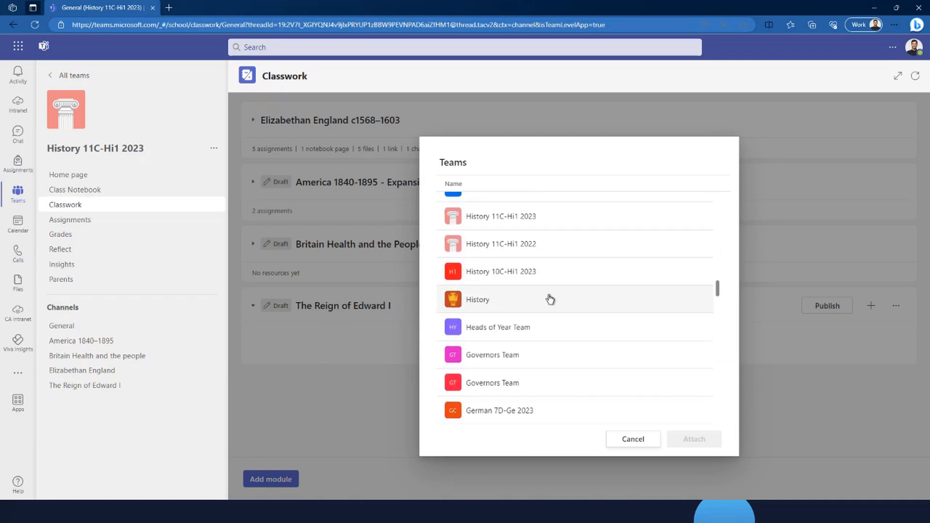
left_click(470, 303)
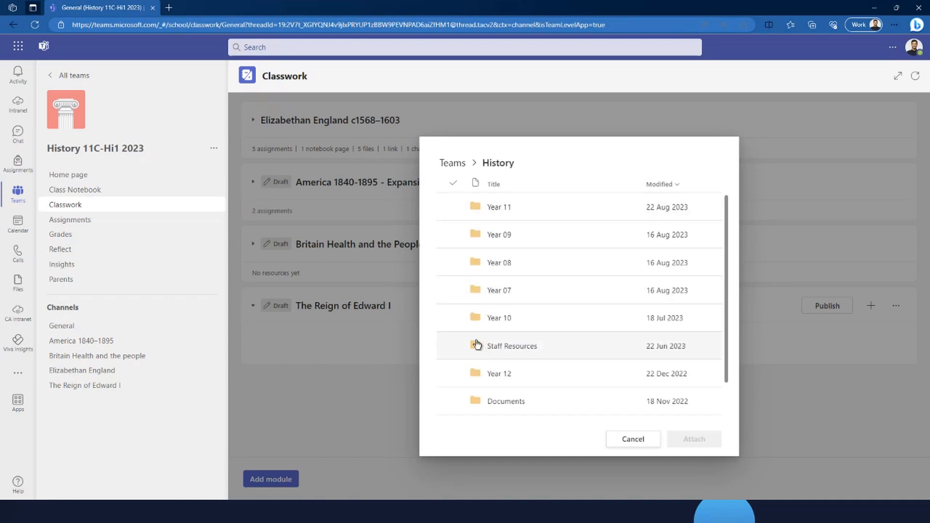
Step: Attach Edward I.pptx and Edward I - Worksheet.docx from Year 11's Reign of Edward I folder, under 1 Autumn Term Resources, Week 1
left_click(498, 209)
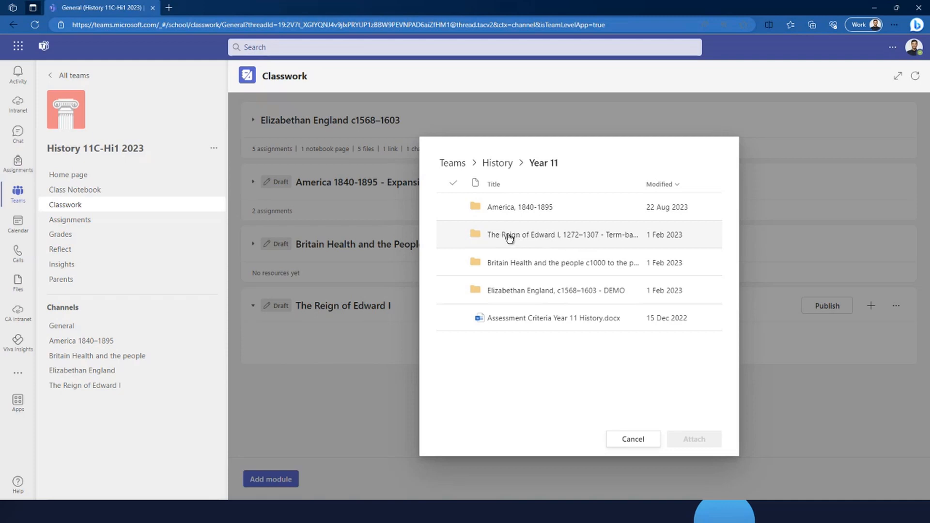
left_click(508, 237)
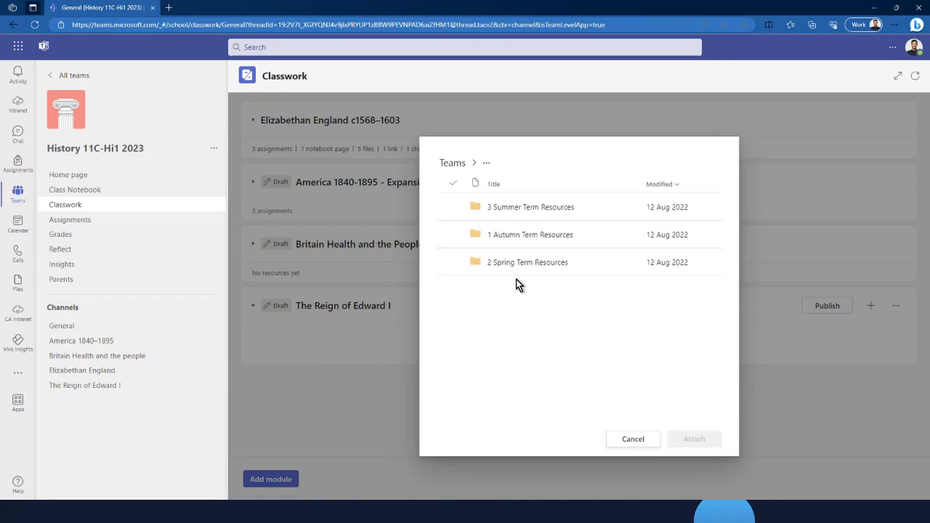
left_click(508, 240)
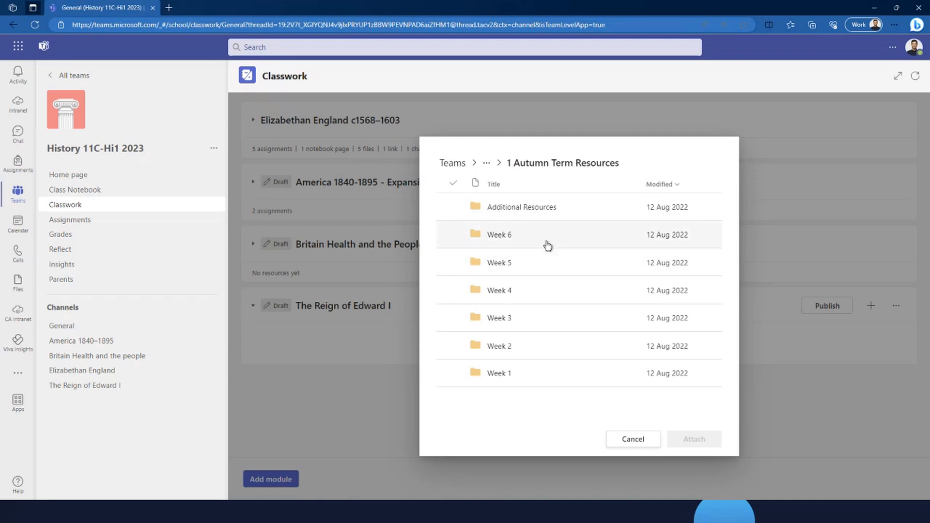
left_click(503, 374)
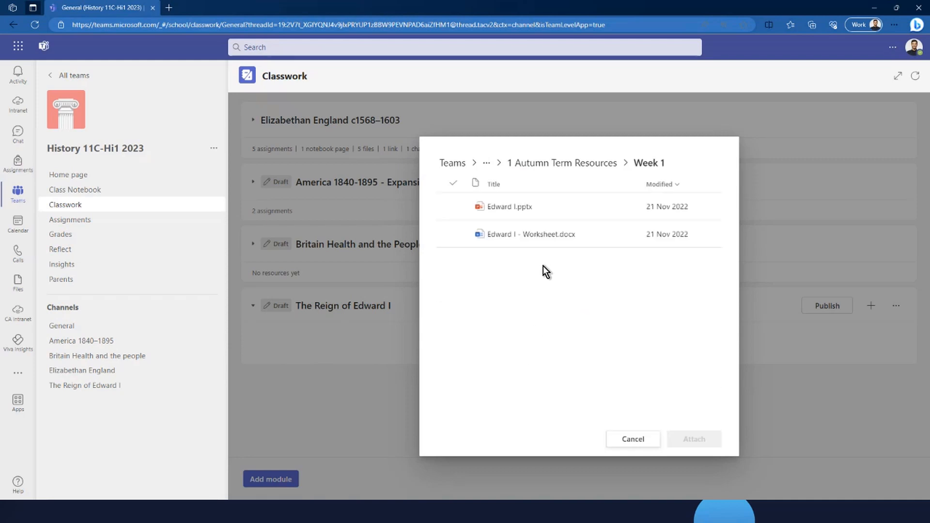
left_click(455, 208)
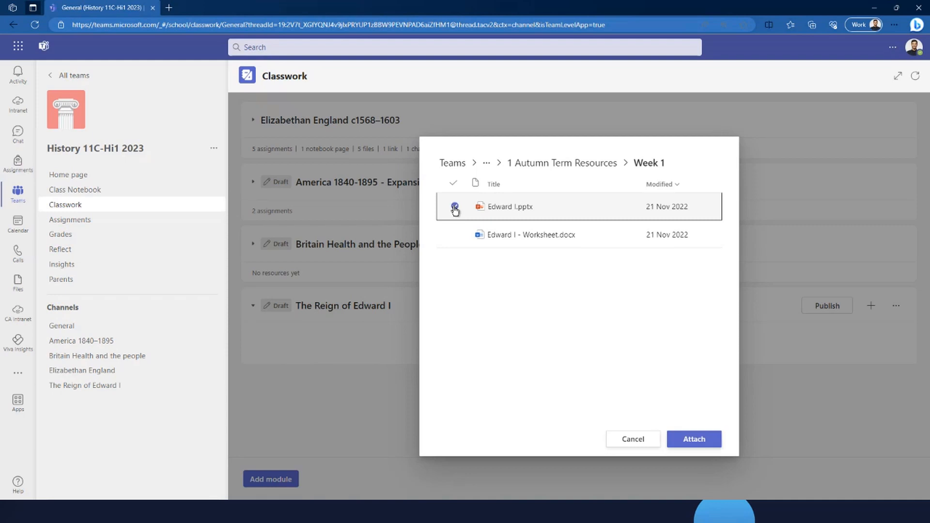
left_click(454, 235)
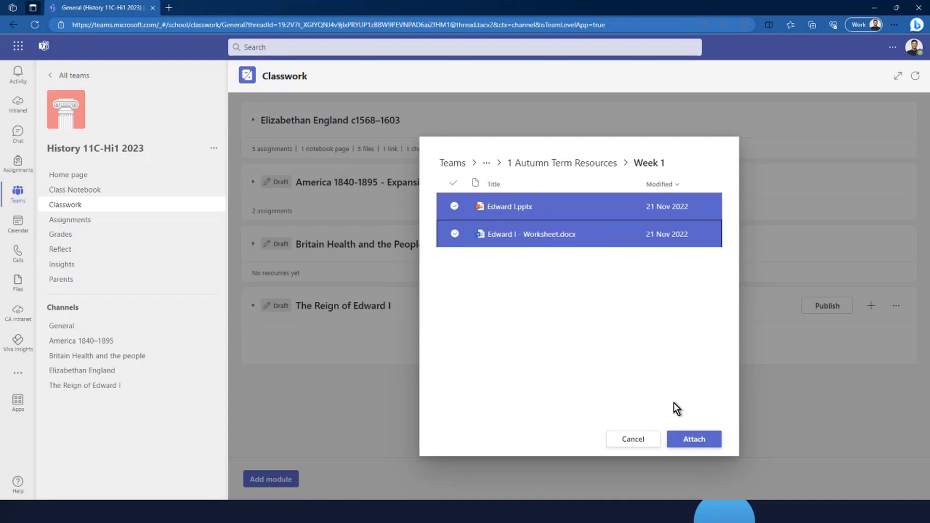
left_click(690, 439)
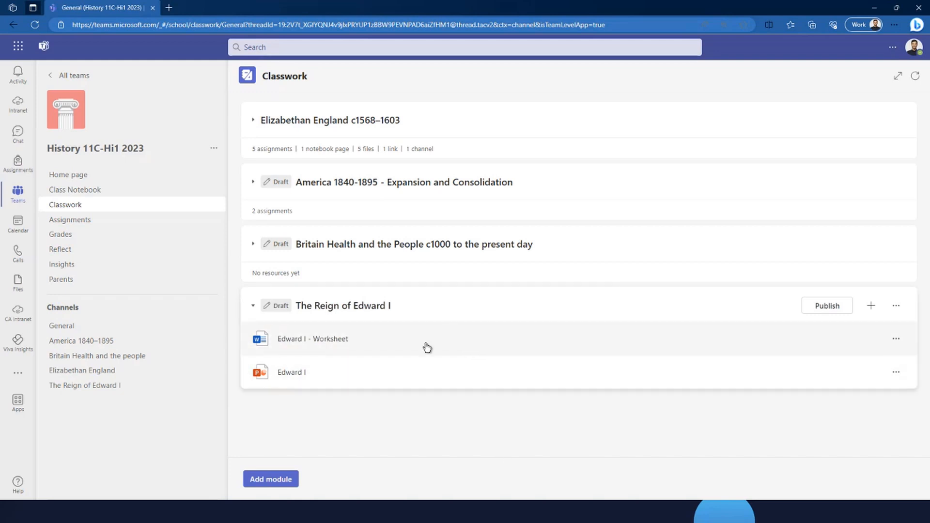
mouse_move(379, 344)
left_mouse_down()
mouse_move(398, 353)
mouse_move(397, 365)
mouse_move(390, 353)
left_mouse_up()
Step: Add the existing Class Notebook page "Hero or Villain" from the Content Library's Sir Francis Drake section to The Reign of Edward I module
left_click(871, 305)
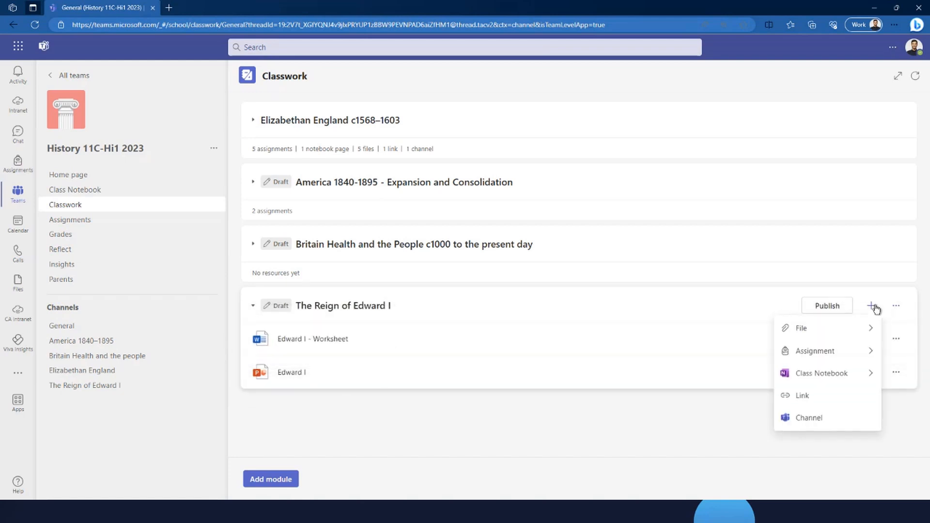
mouse_move(835, 377)
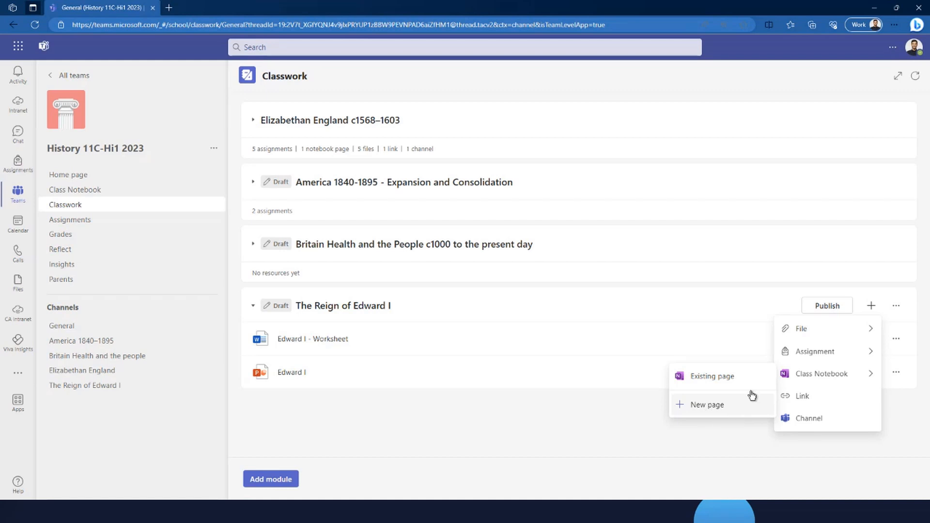
left_click(707, 378)
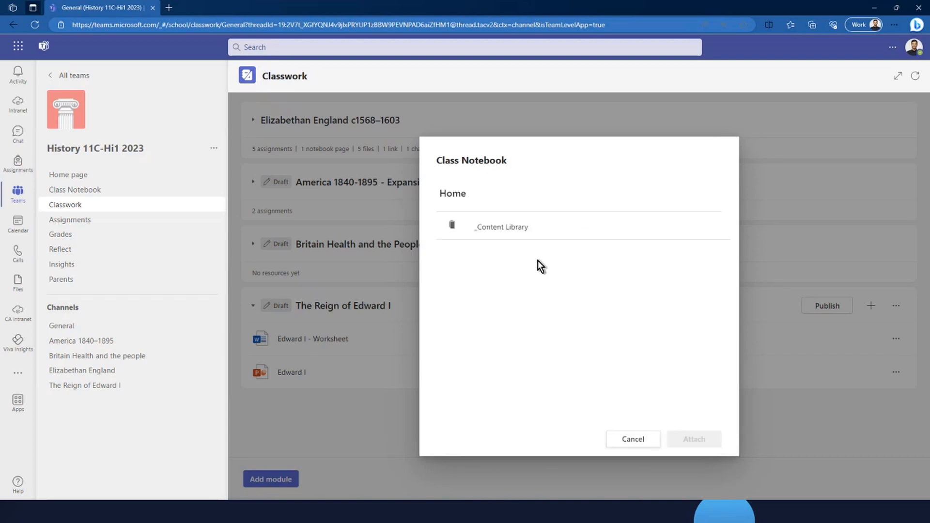
left_click(492, 234)
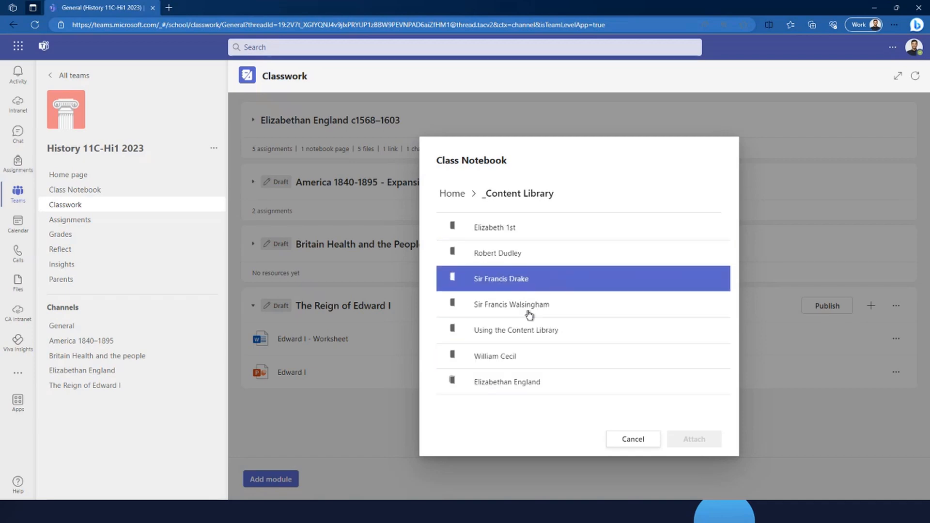
left_click(509, 287)
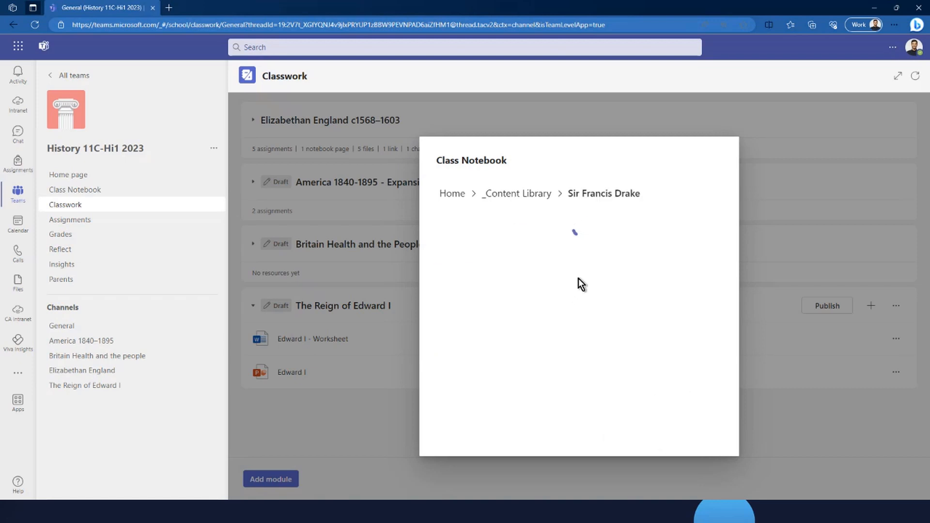
left_click(510, 236)
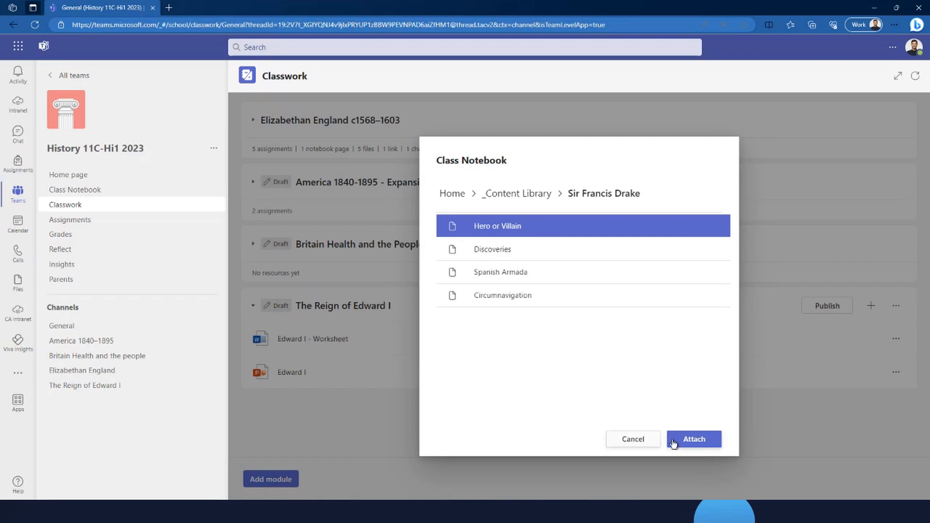
left_click(694, 440)
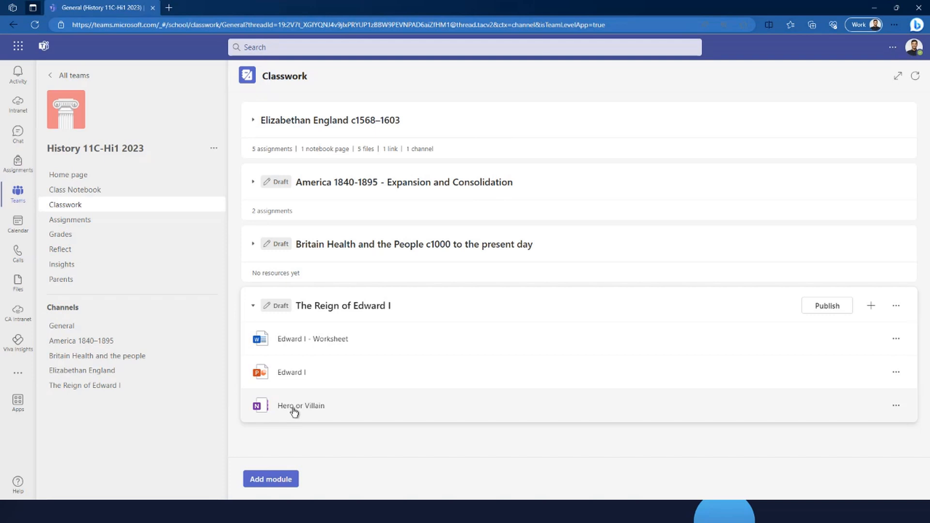
Step: Add the existing class assignment "Edward I's Welsh Castles Quiz" to The Reign of Edward I module
left_click(870, 306)
mouse_move(837, 350)
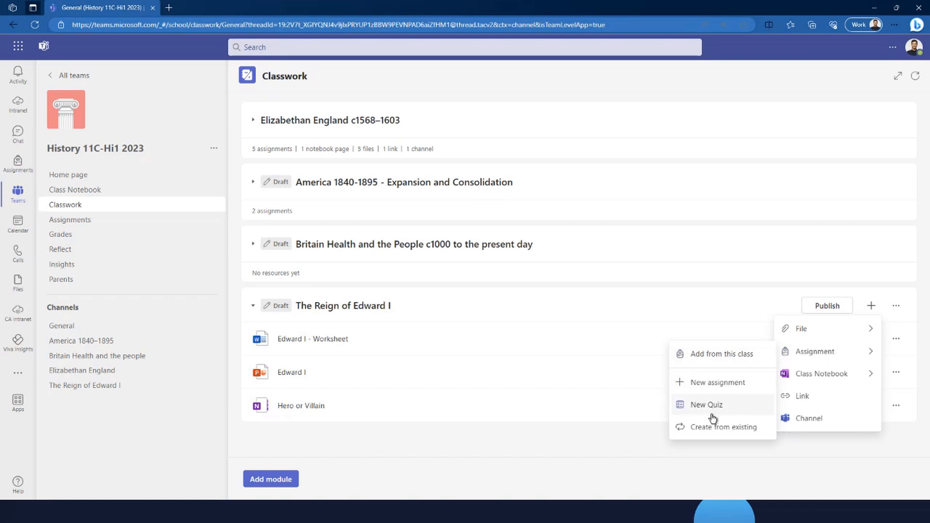
left_click(725, 357)
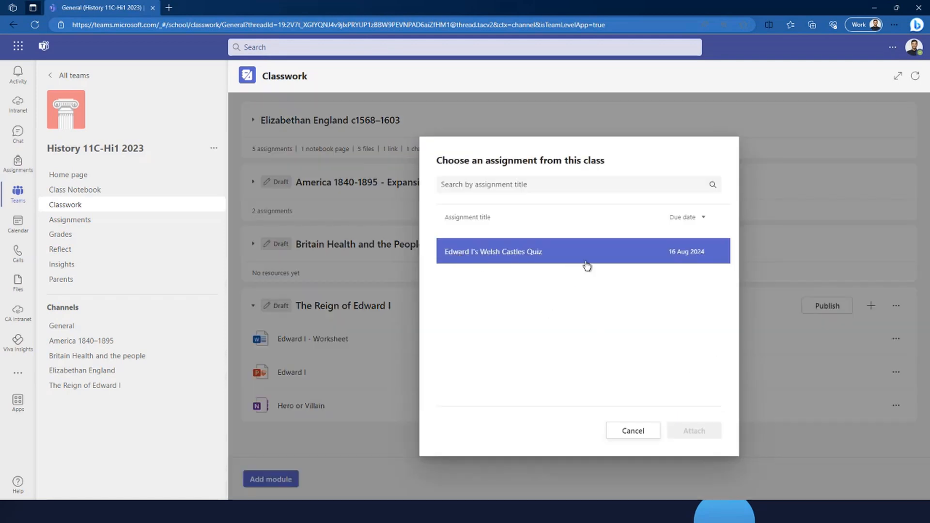
left_click(464, 258)
left_click(690, 429)
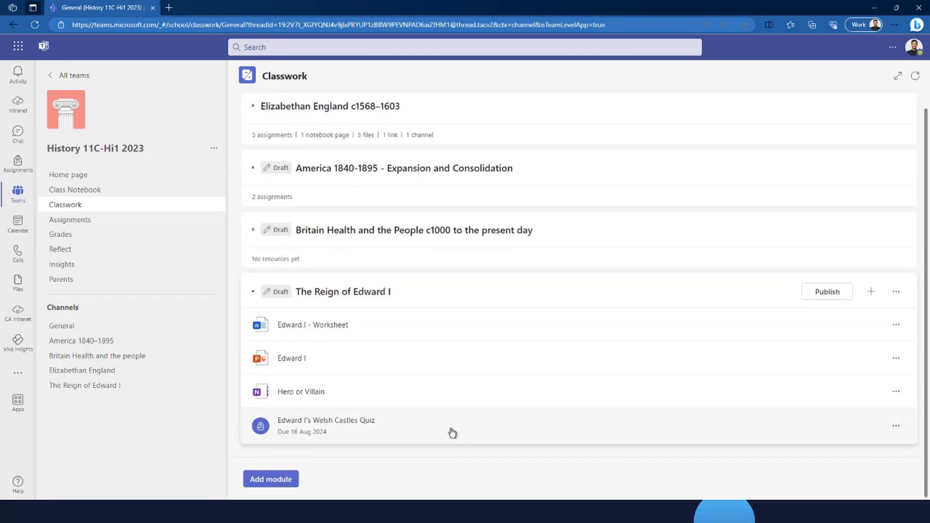
Step: Reorder the module with the Welsh Castles Quiz first and Hero or Villain above the Edward I presentation, and check the quiz's options
left_click_drag(384, 391, 386, 374)
left_click_drag(394, 442, 390, 334)
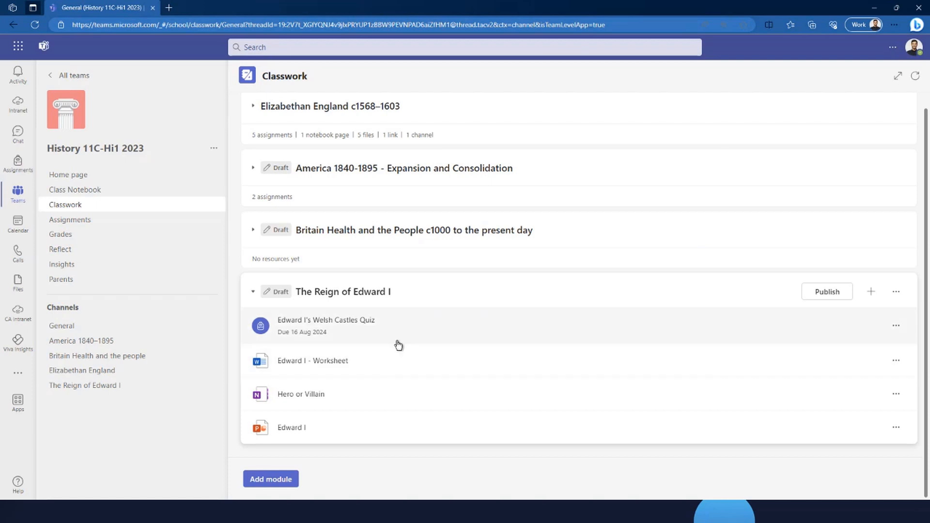
left_click(901, 327)
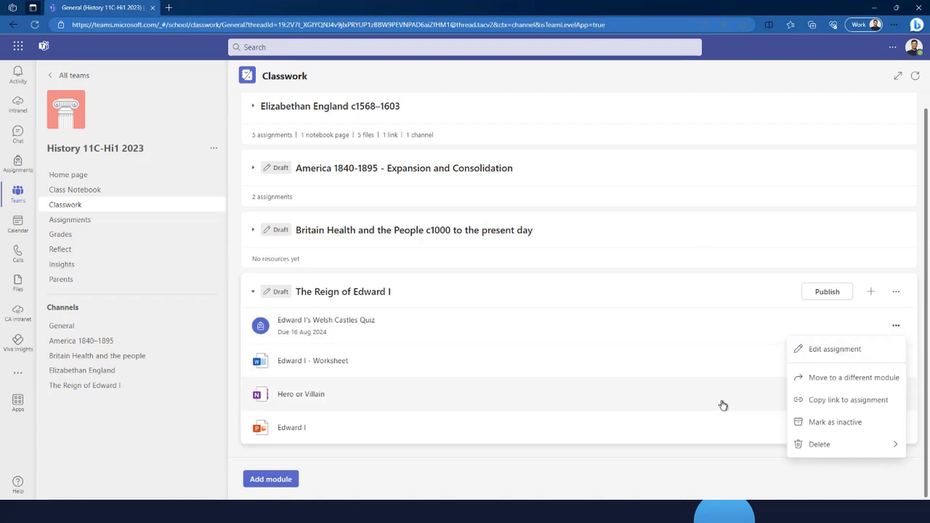
left_click(388, 475)
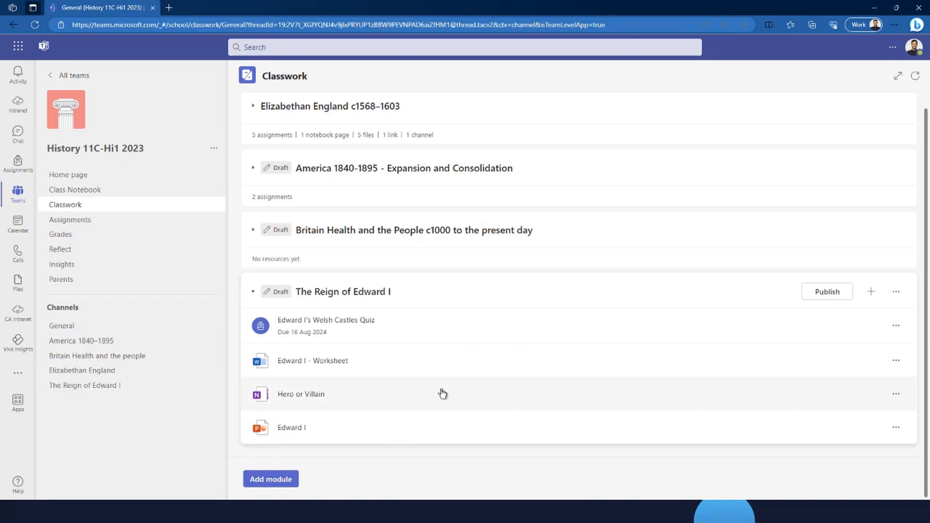
Step: Publish The Reign of Edward I module to students and pin it in Classwork
left_click(827, 292)
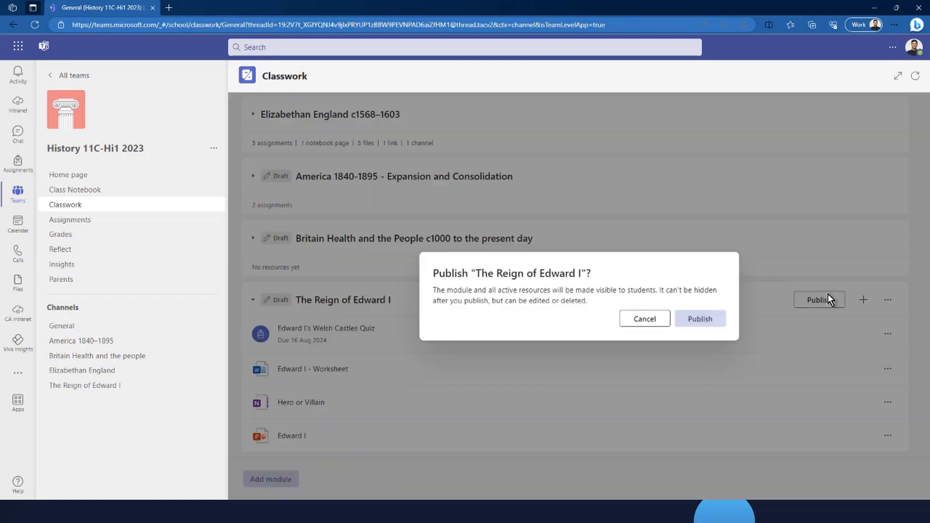
left_click(700, 318)
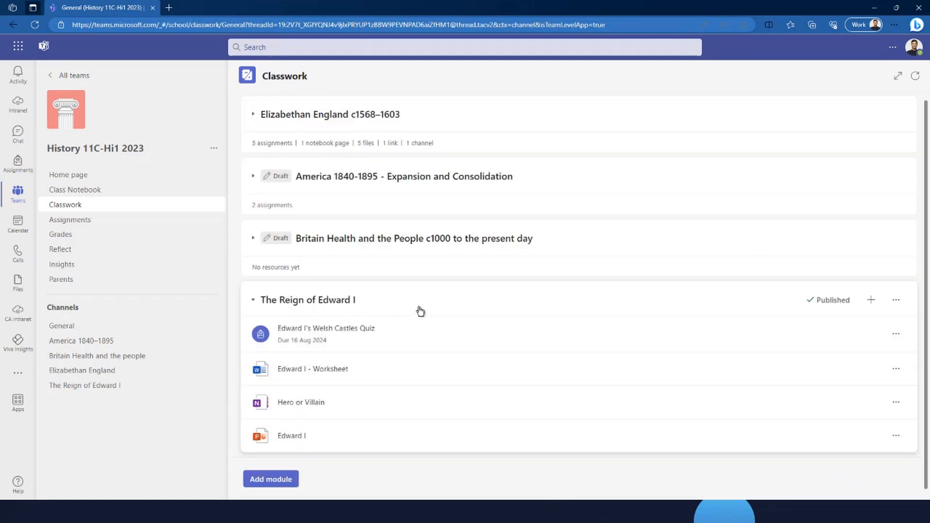
scroll(419, 309, "up", 1)
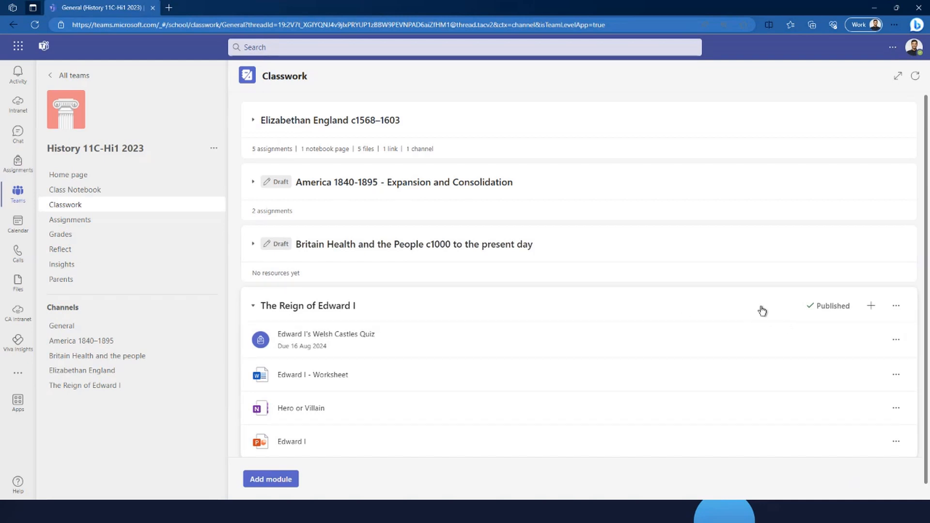
left_click(897, 310)
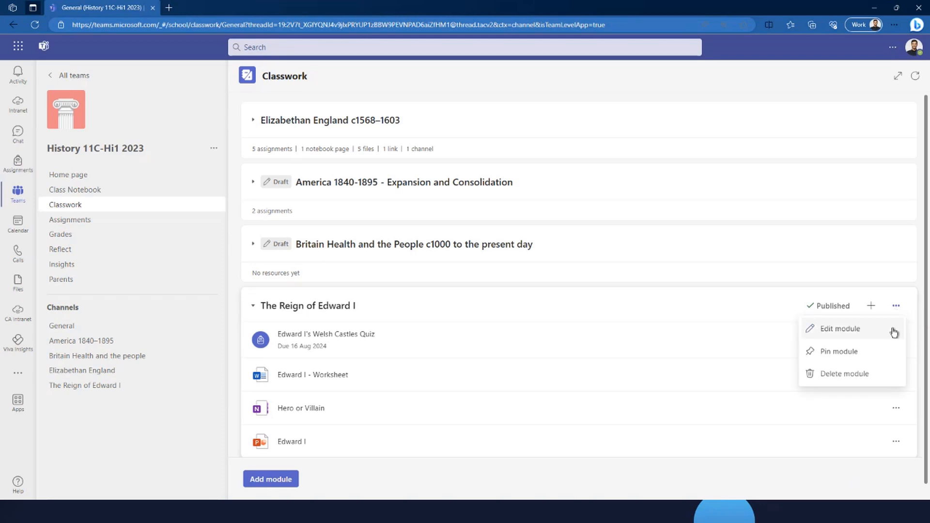
left_click(853, 357)
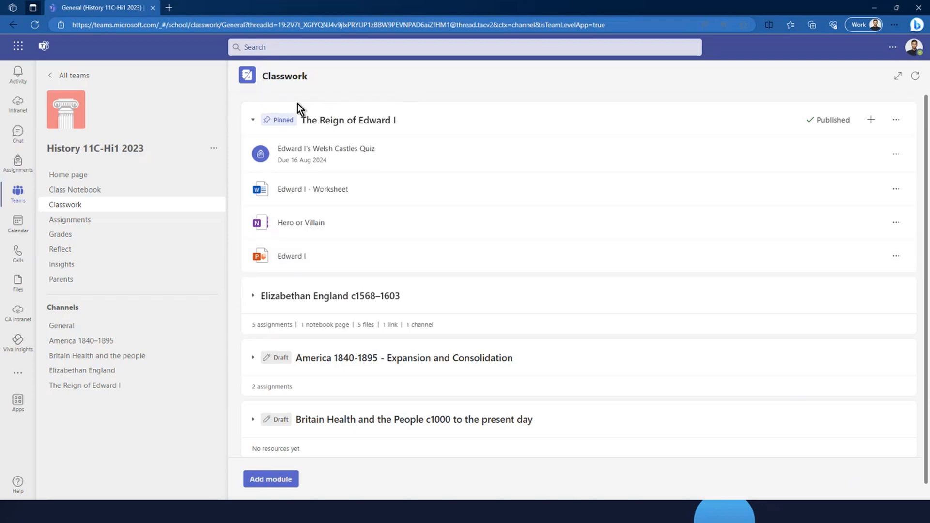
Step: Collapse The Reign of Edward I module and view the Elizabethan England module's contents, leaving it collapsed
left_click(253, 120)
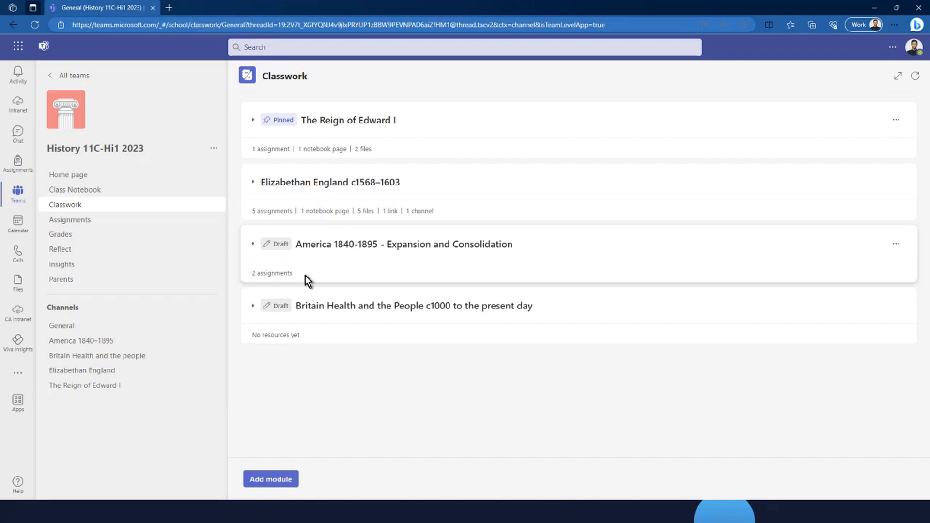
left_click(253, 184)
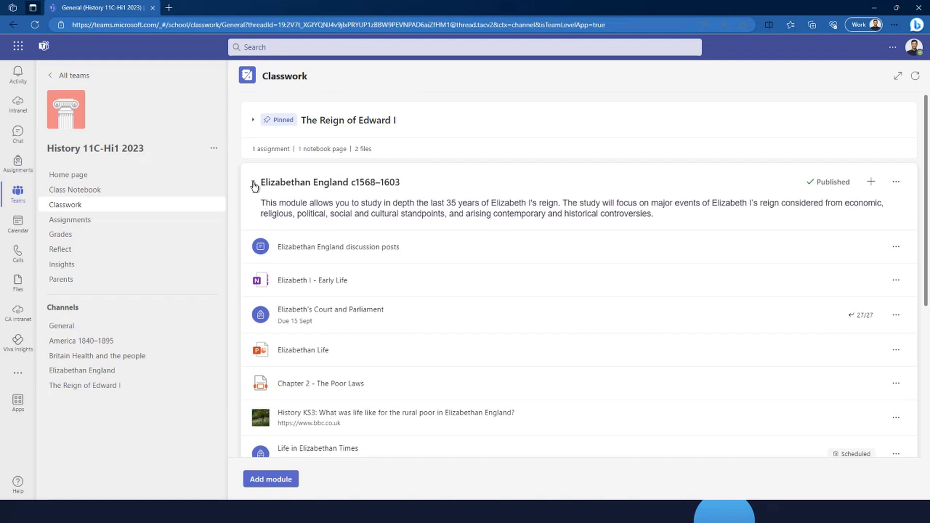
left_click(253, 184)
left_click(253, 184)
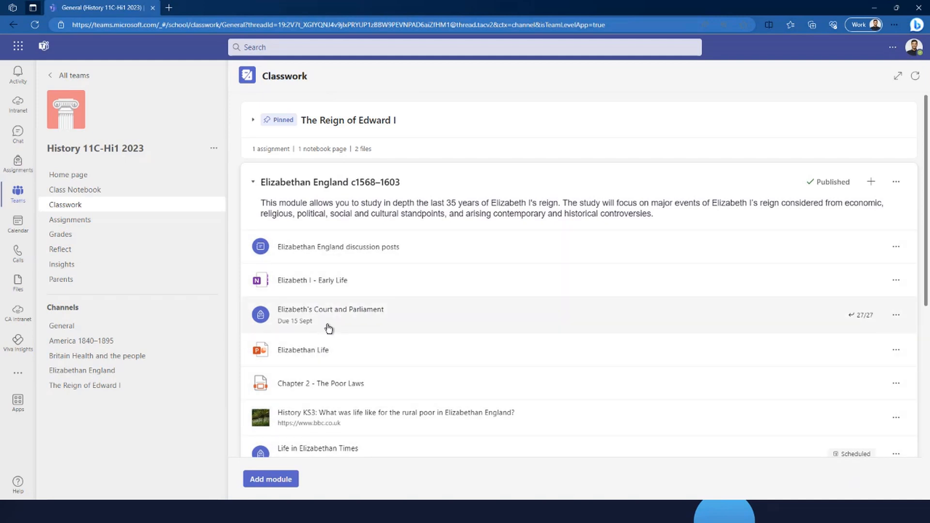
left_click(253, 183)
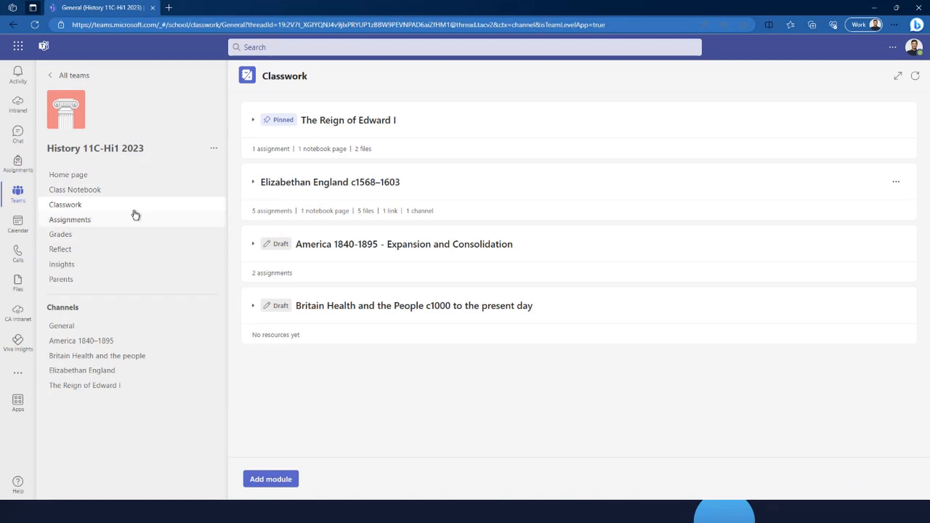
Step: Check the class assignments ready to grade, and open the draft assignment "Manifest Destiny (Search Progress)"
left_click(72, 220)
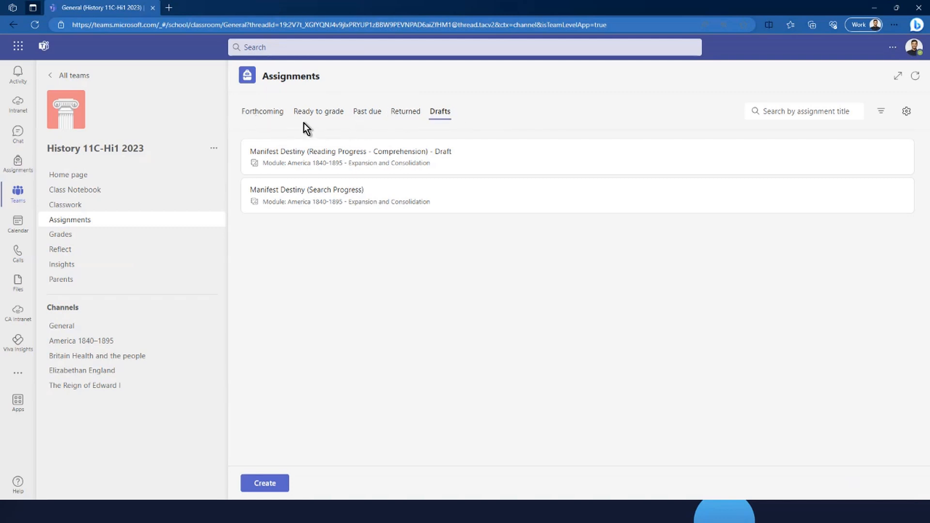
left_click(321, 113)
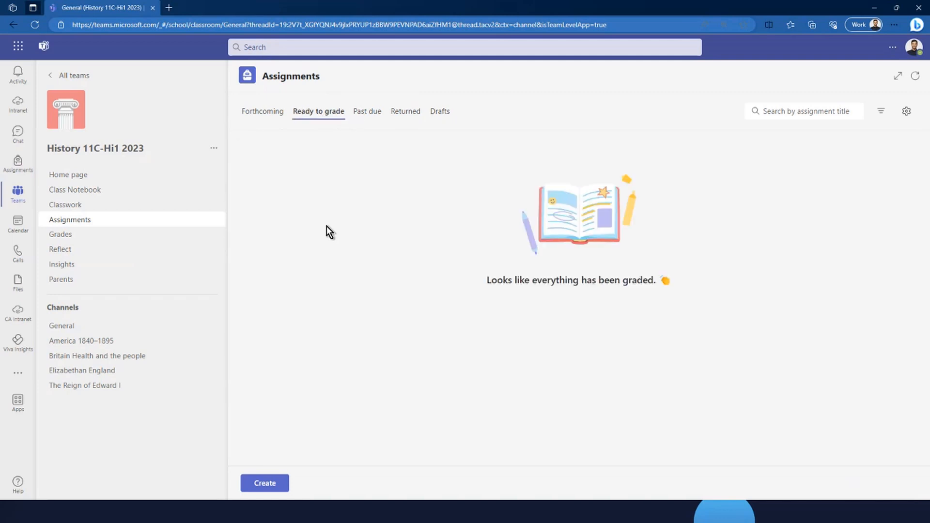
left_click(440, 115)
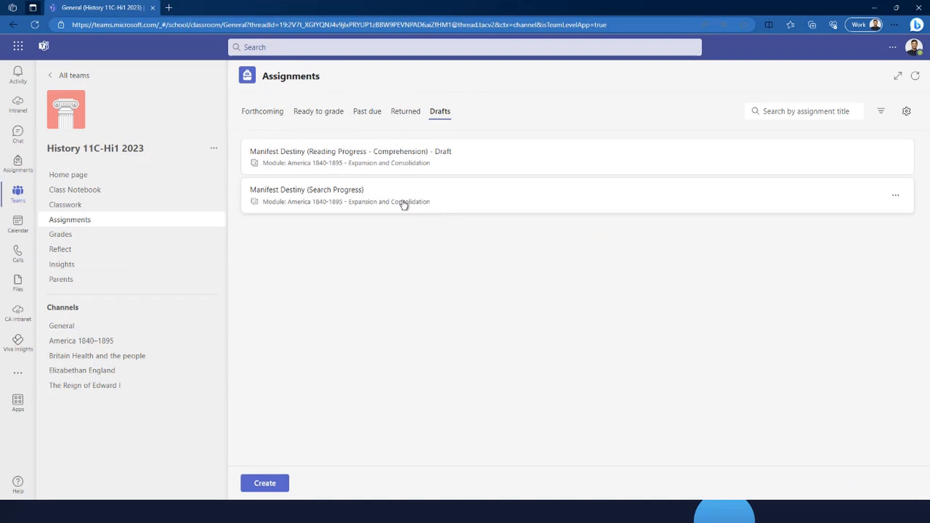
left_click(461, 200)
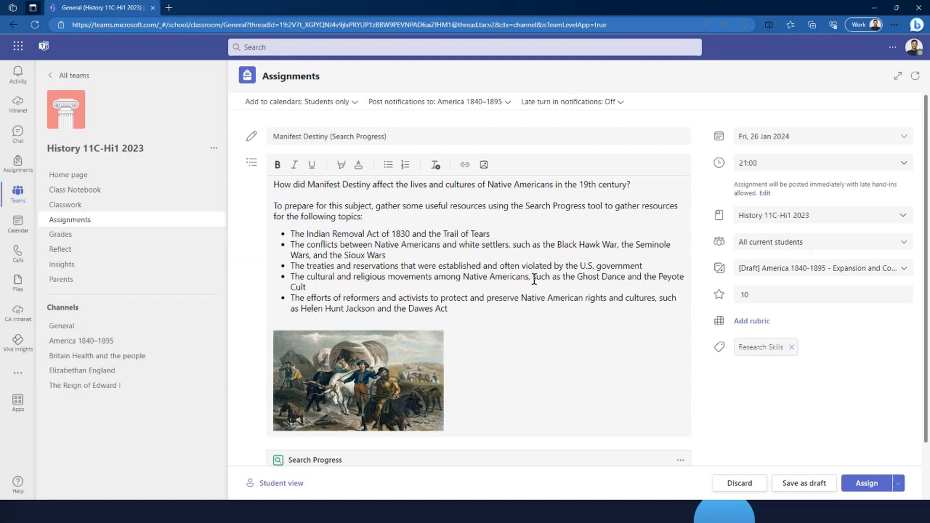
Step: Examine the draft's instructions, attached resource and settings, including the modules it can be assigned to, leaving the module choice unchanged
scroll(534, 277, "down", 2)
scroll(533, 276, "up", 2)
scroll(535, 223, "down", 2)
scroll(535, 223, "up", 2)
scroll(569, 302, "down", 2)
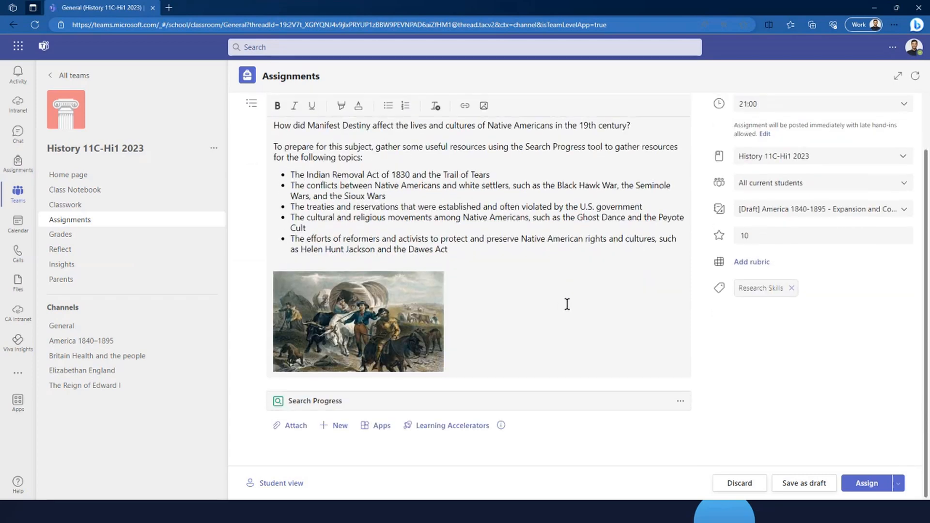
scroll(569, 303, "up", 2)
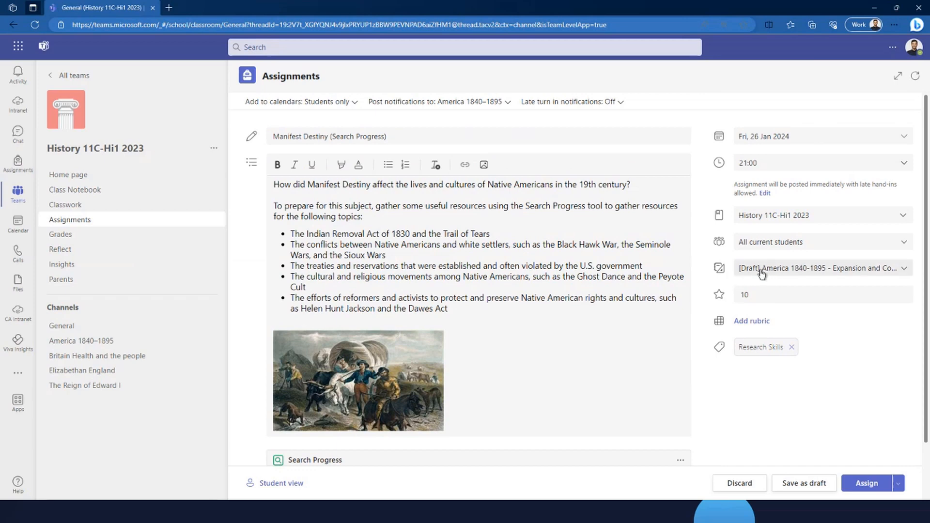
left_click(819, 271)
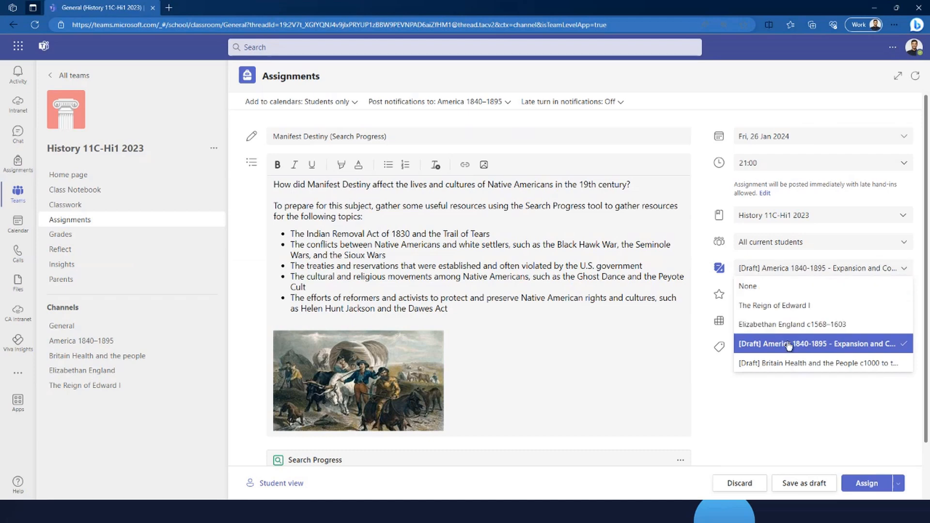
left_click(702, 321)
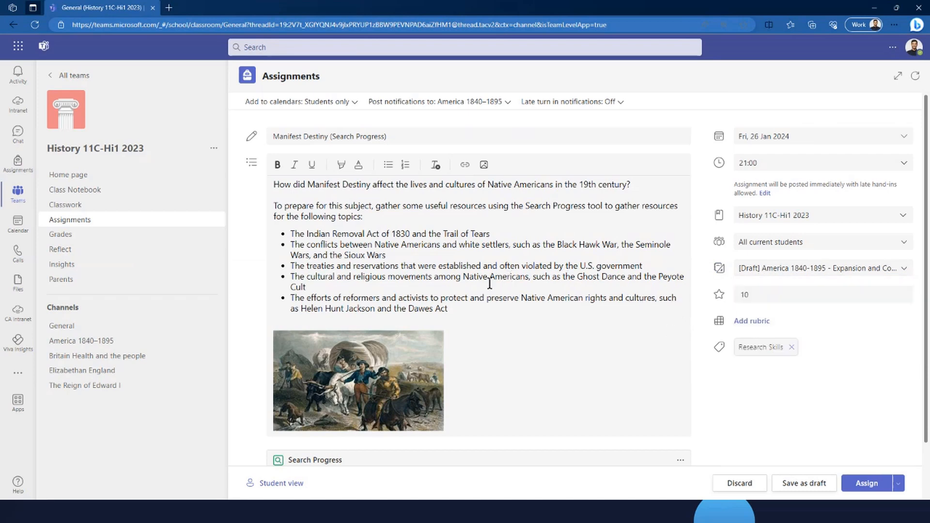
Step: View the information about Learning Accelerators available for the assignment, and close it
scroll(475, 269, "down", 1)
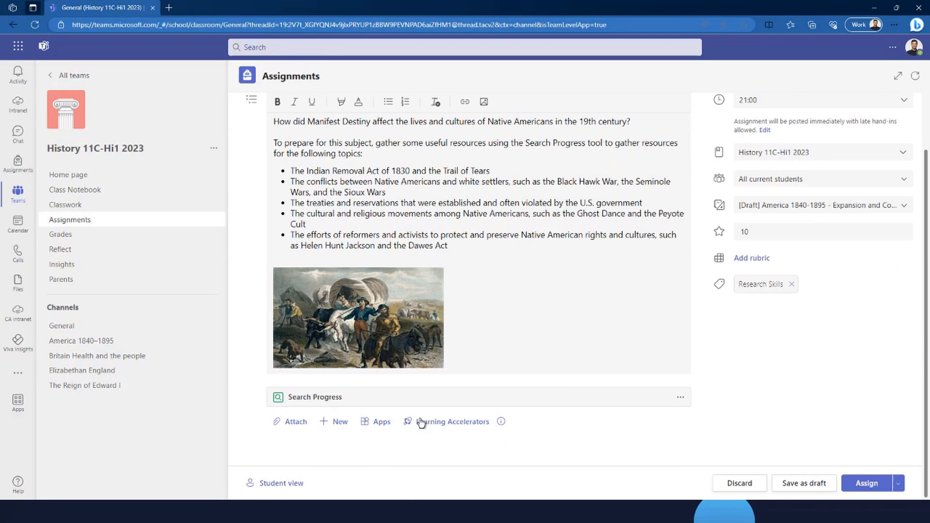
left_click(446, 430)
left_click(437, 425)
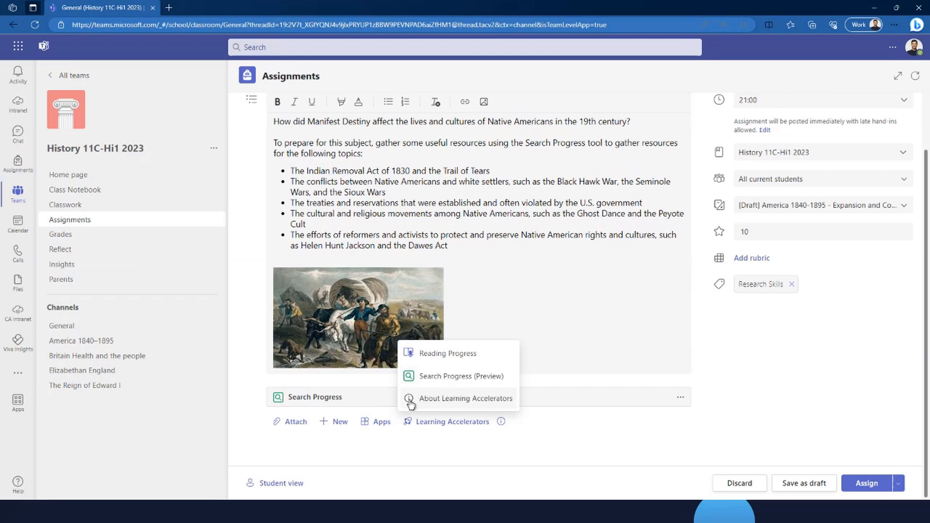
left_click(431, 399)
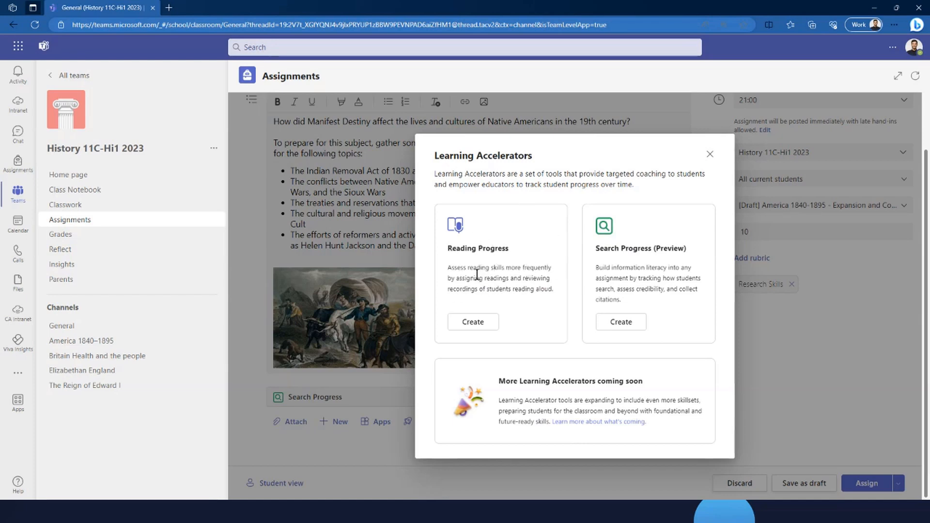
left_click(710, 155)
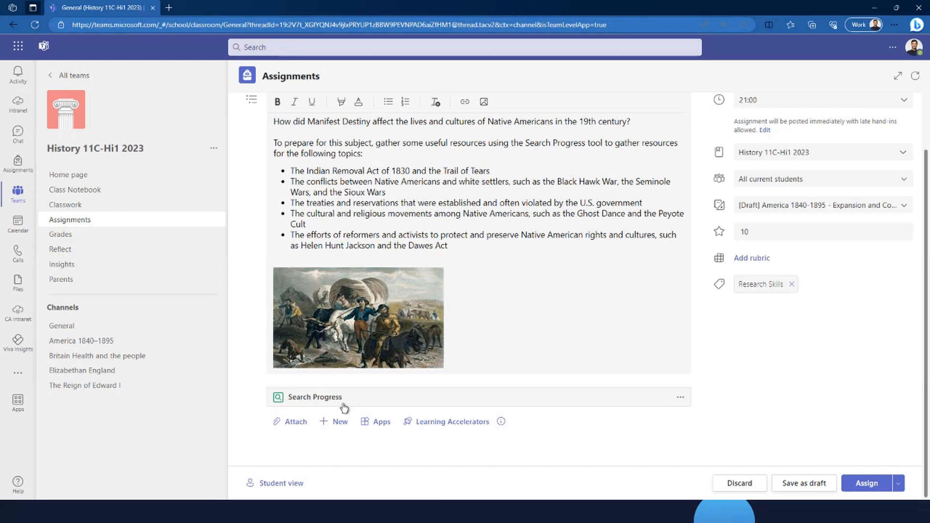
Step: Open the Search Progress resource attached to the assignment, and dismiss the welcome message and the Search Coach introduction
scroll(461, 303, "up", 2)
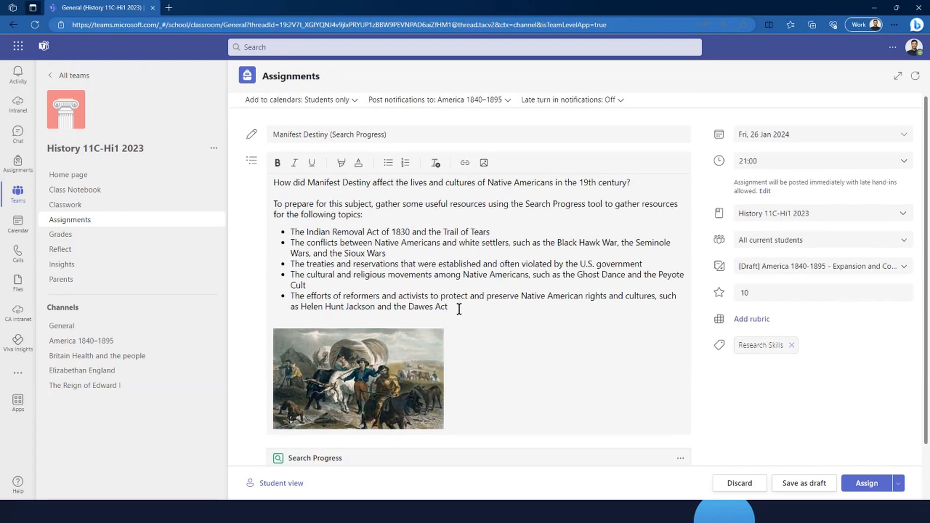
scroll(460, 309, "down", 2)
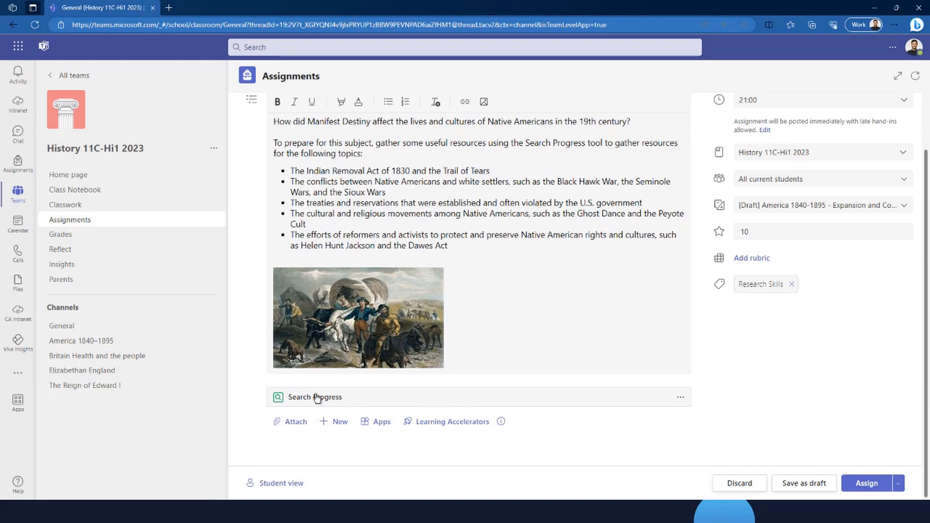
left_click(355, 400)
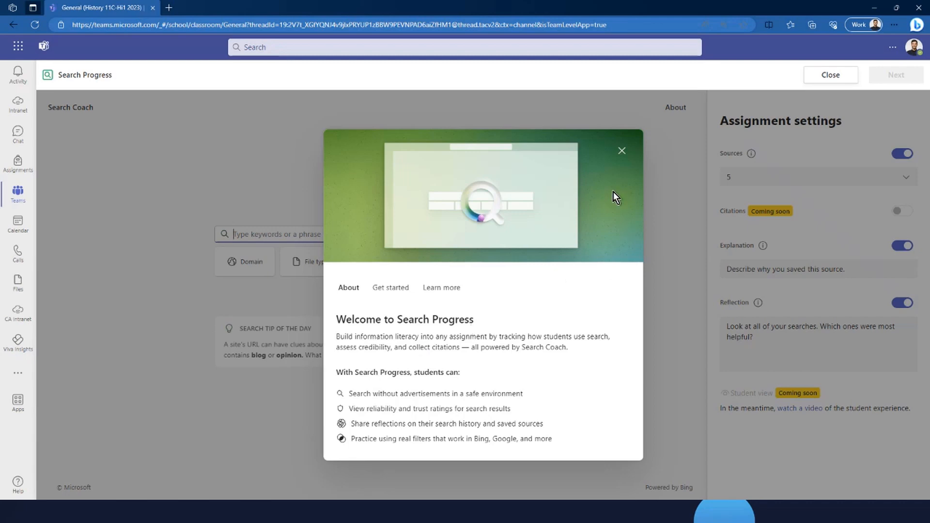
left_click(622, 152)
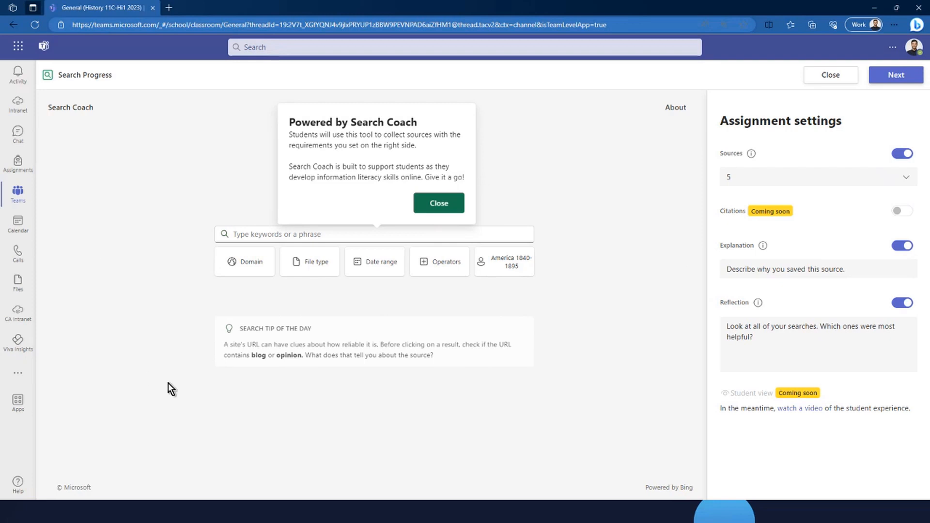
left_click(120, 350)
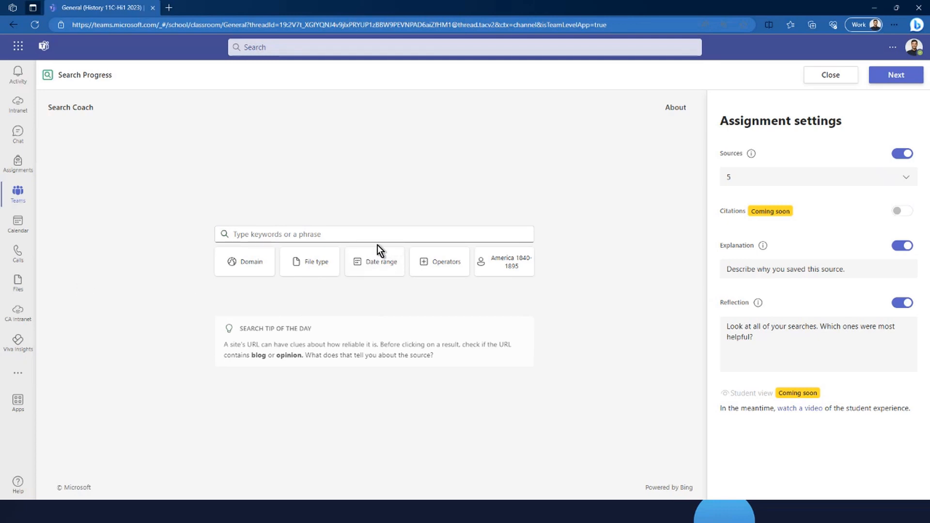
Step: Examine the domain filter options for searches in Search Coach
left_click(339, 234)
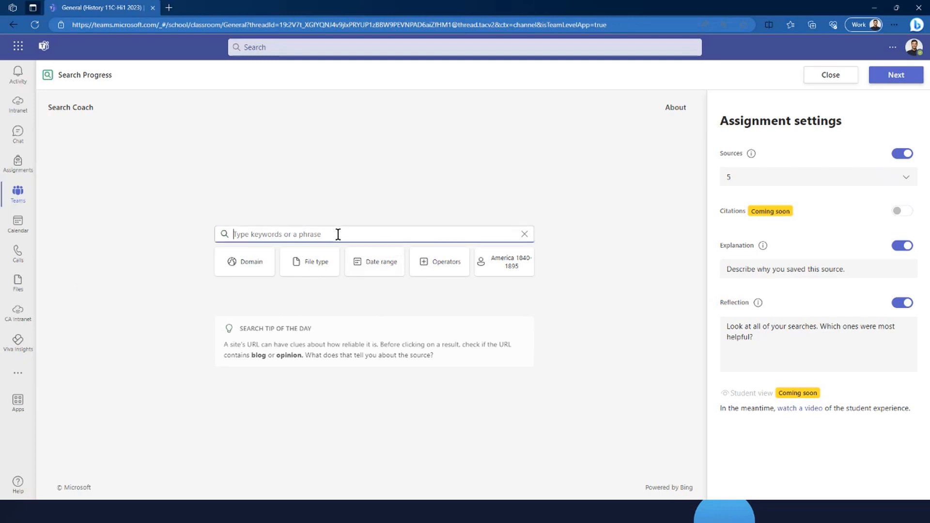
left_click(252, 270)
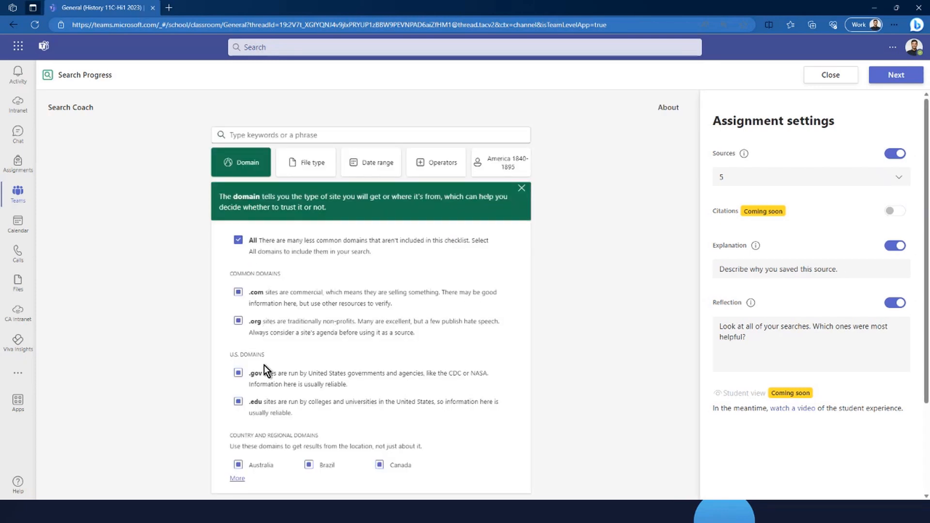
scroll(383, 430, "down", 1)
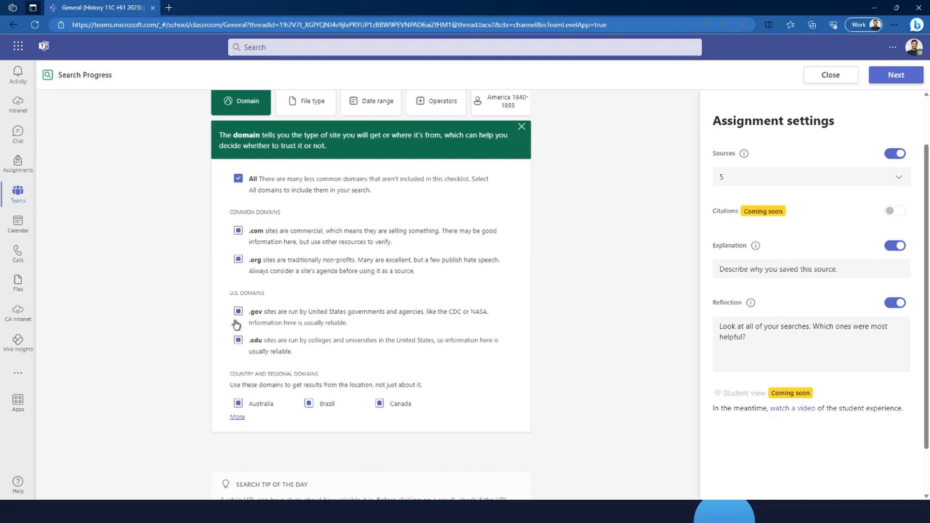
scroll(236, 279, "up", 1)
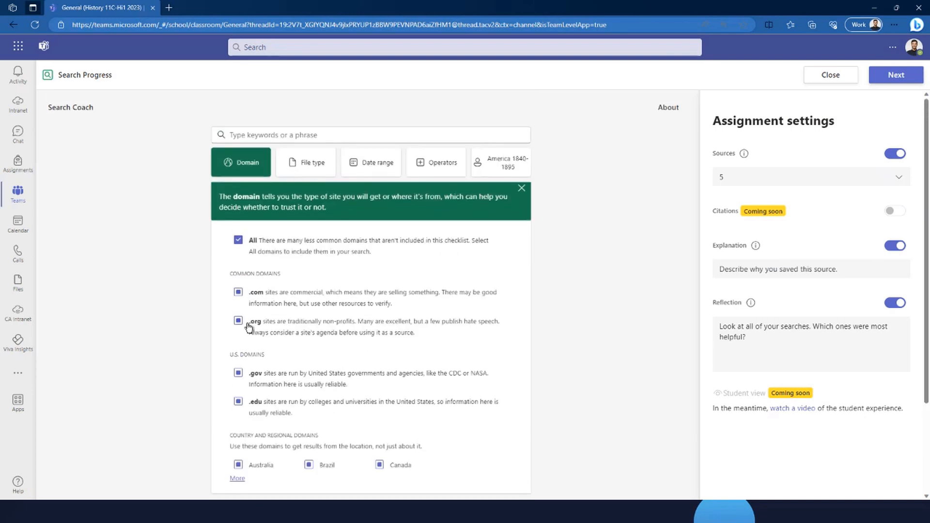
Step: Limit the Search Coach date range to Past month and view the available search operators
left_click(366, 169)
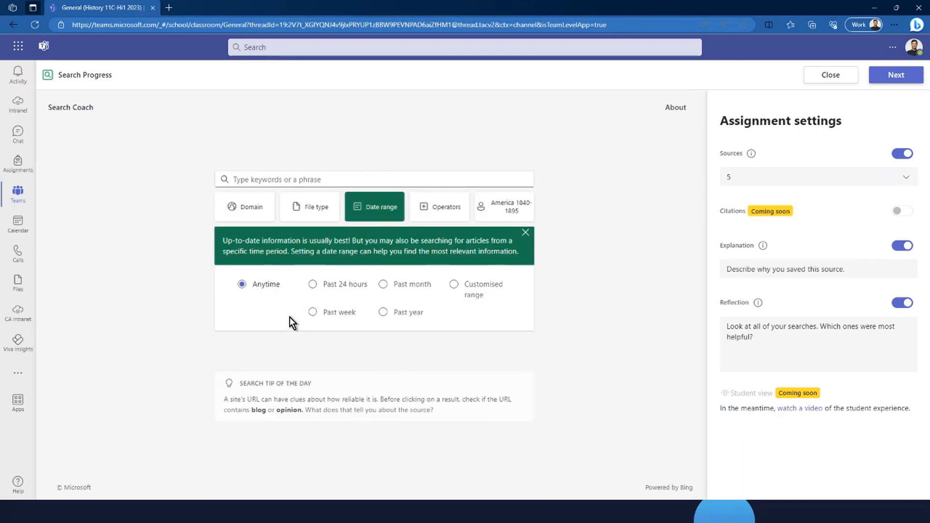
left_click(383, 286)
left_click(441, 211)
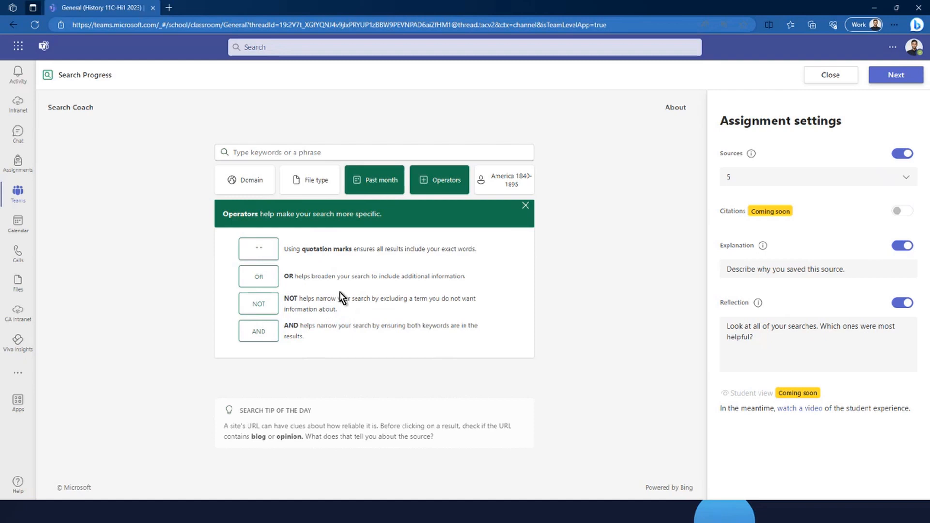
Step: Include all of the educator's recommended sites from the America 1840-1895 filter in the search
left_click(506, 189)
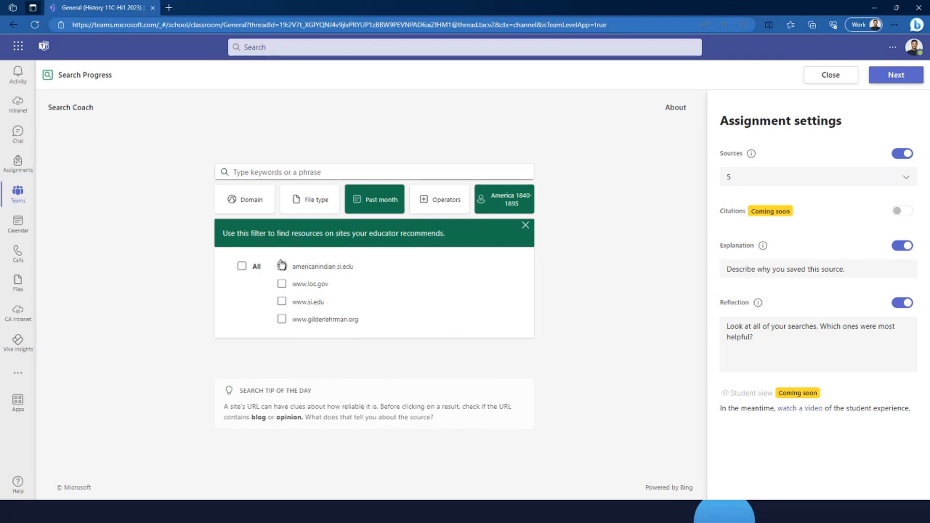
left_click(501, 207)
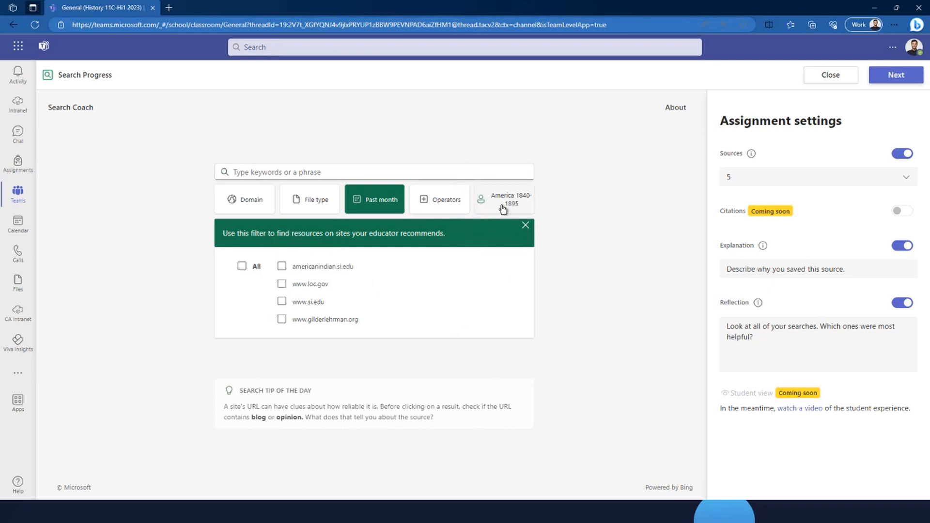
left_click(503, 208)
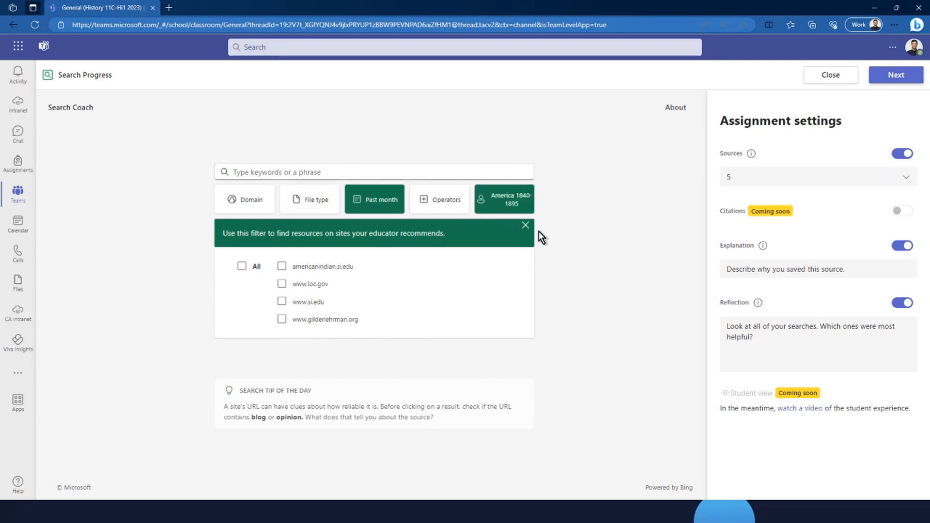
left_click(518, 207)
left_click(504, 270)
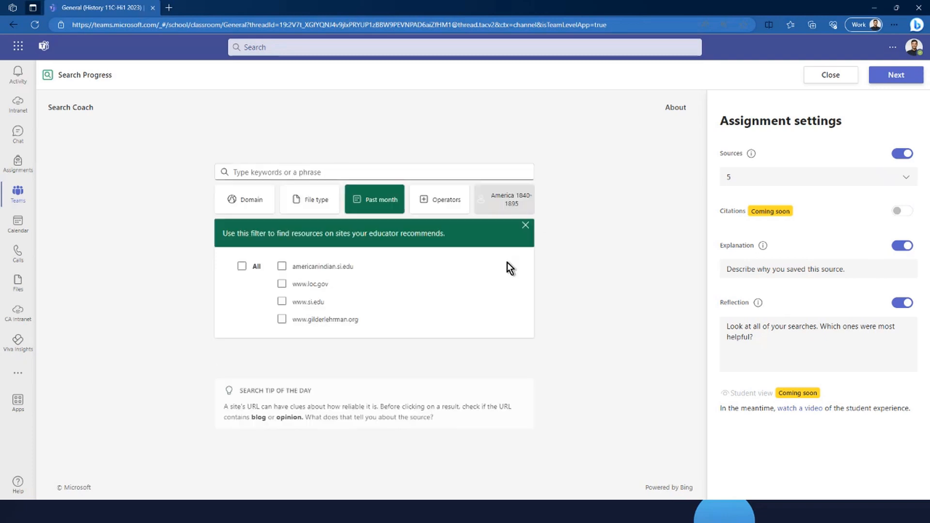
left_click(241, 265)
Step: Set the Search Coach date range to Anytime
left_click(372, 202)
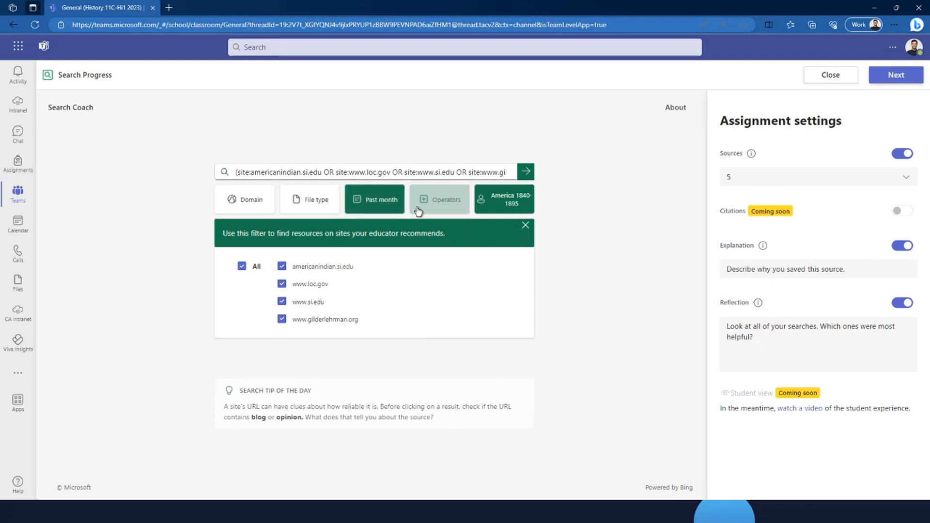
left_click(384, 201)
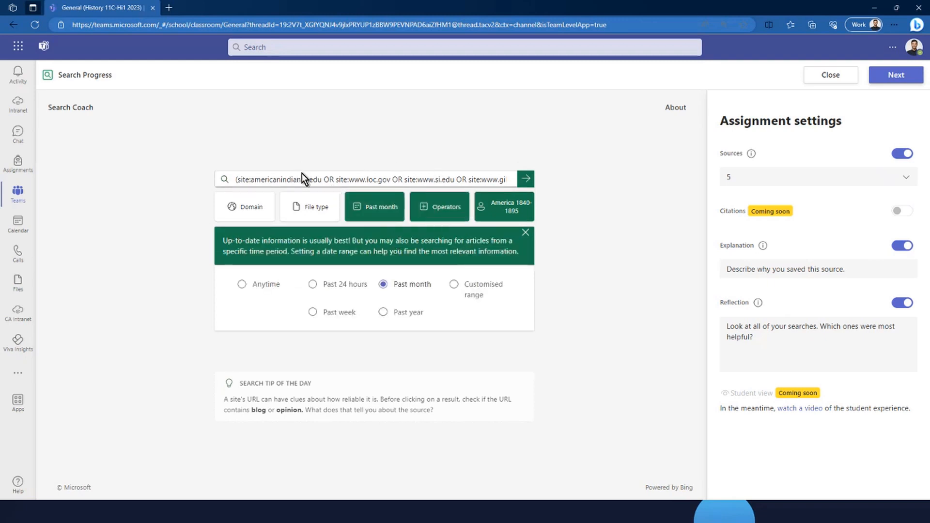
left_click(366, 206)
left_click(367, 273)
left_click(242, 284)
Step: Add "Manifest Destiny" after the site filters in the query and run the search
left_click(383, 179)
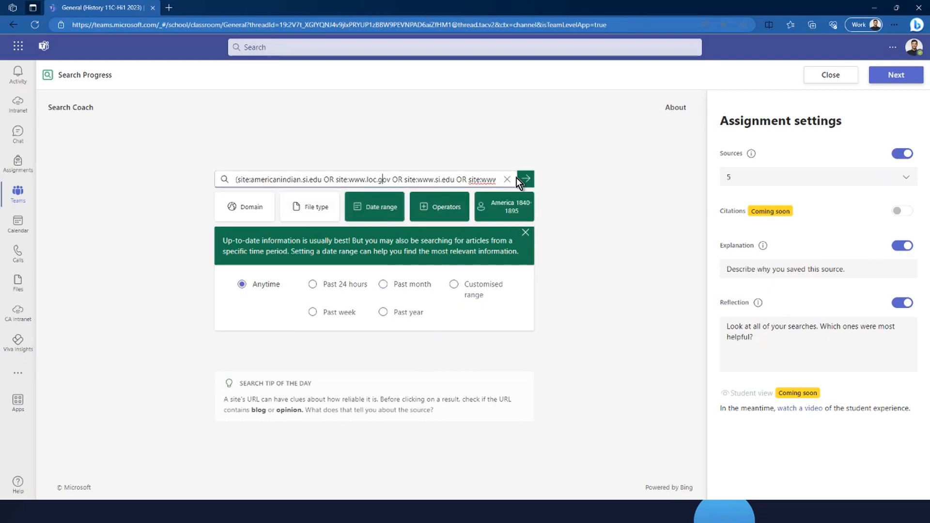
key("End")
type(".gilderlehrman.org")
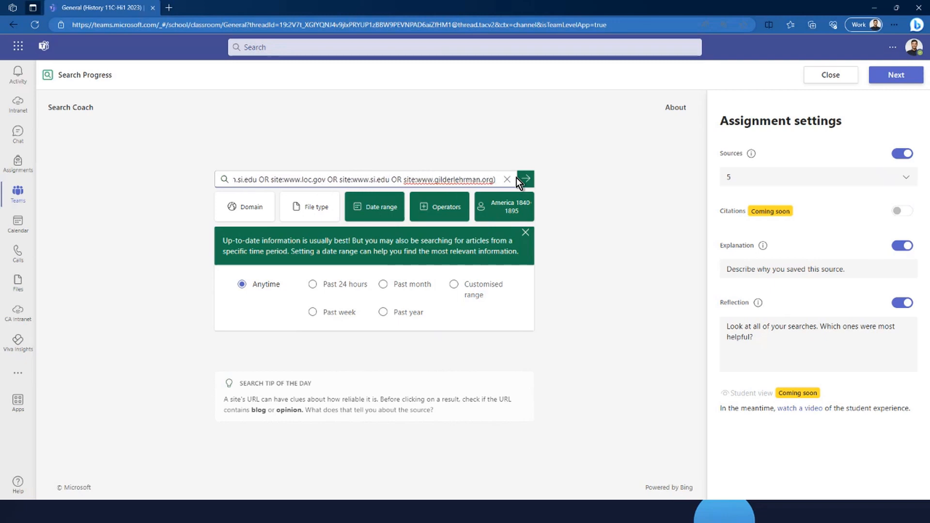
type(") Manife")
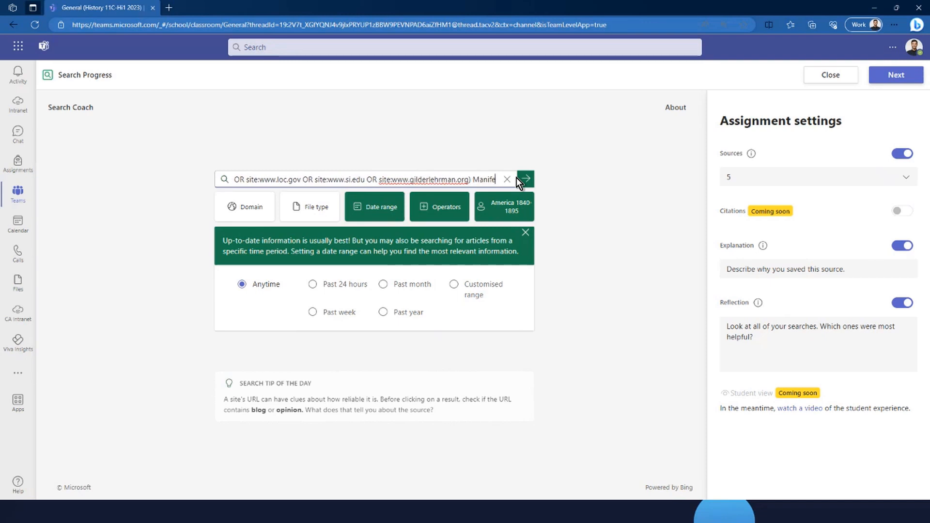
type("st Destiny")
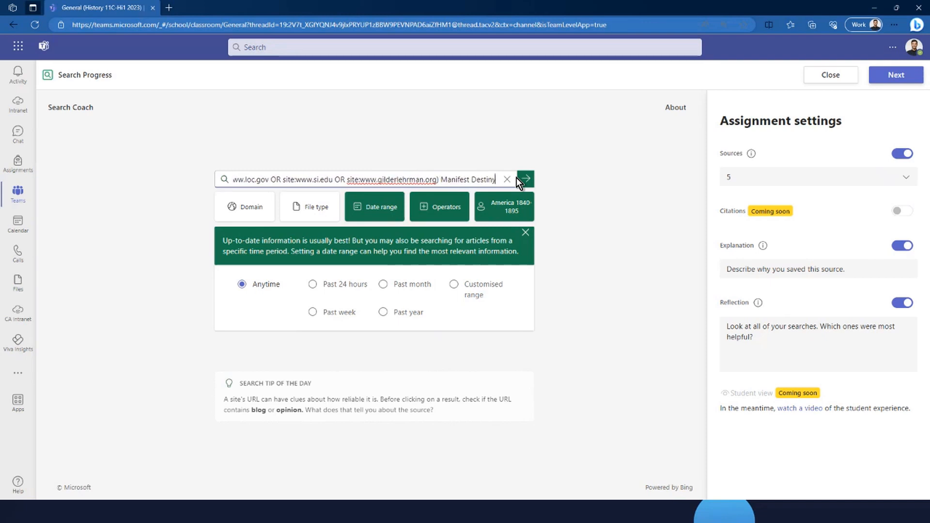
key("Return")
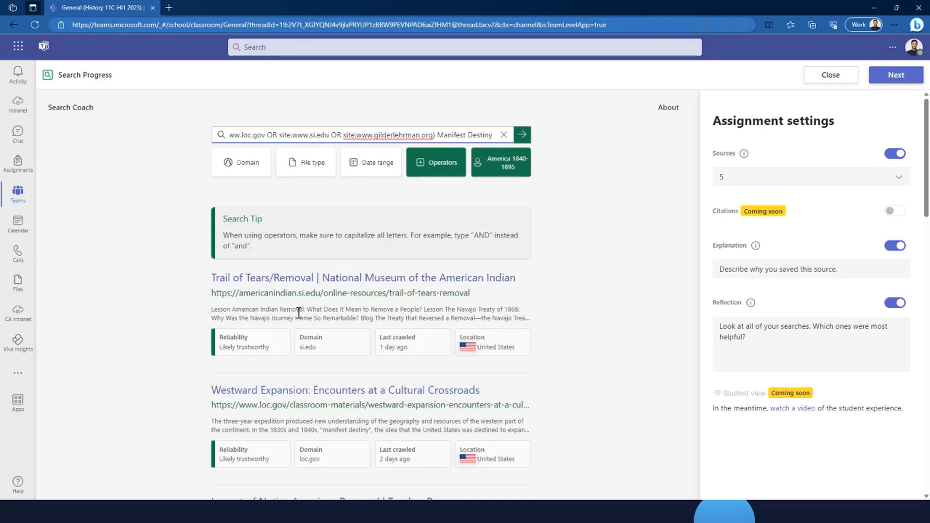
left_click(551, 283)
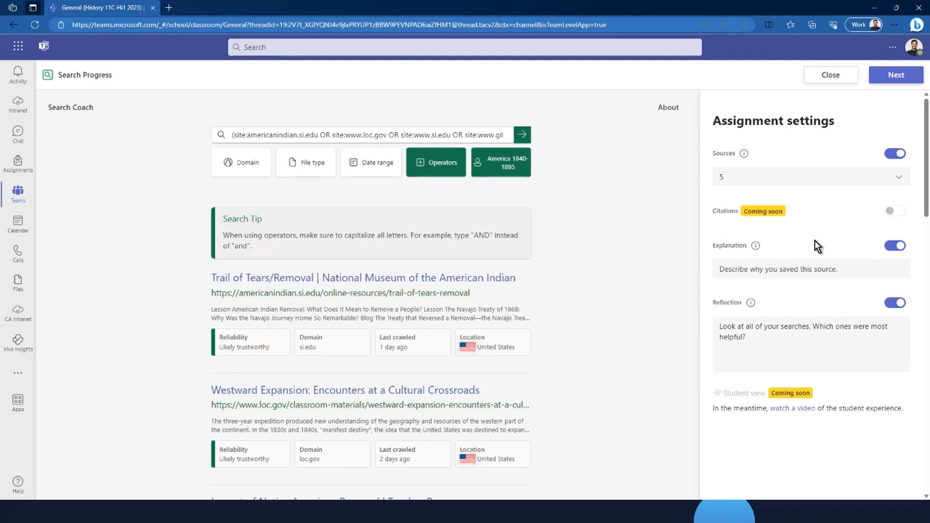
Step: Close the Search Progress settings and review the Manifest Destiny assignment down to its attachments
left_click(826, 81)
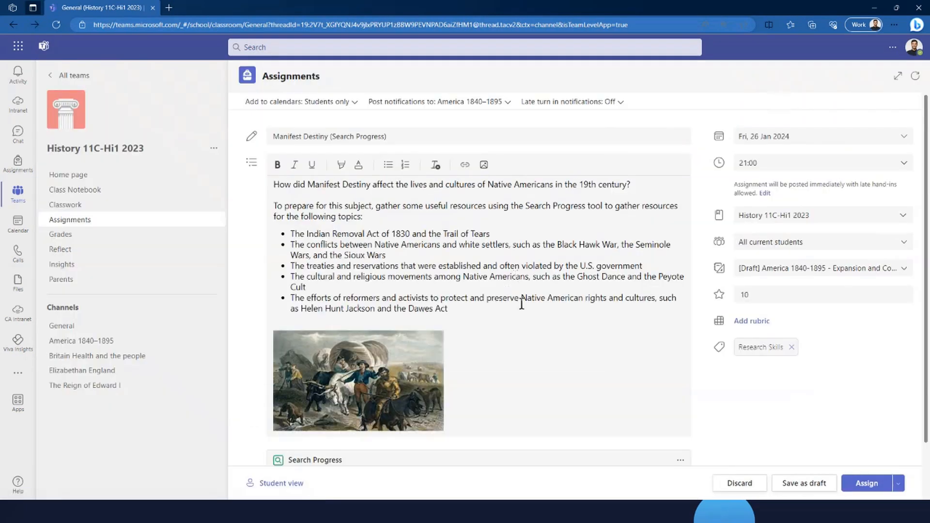
scroll(368, 339, "down", 1)
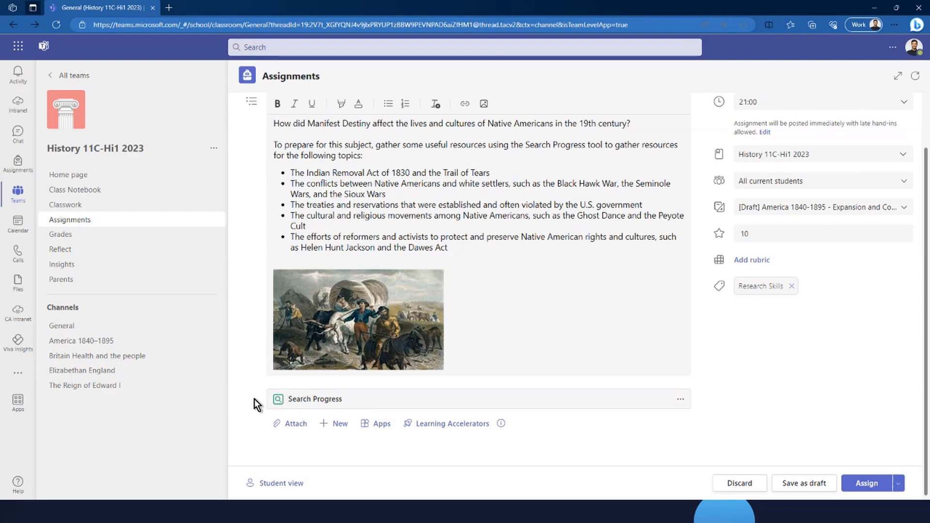
Step: Open Search Coach in the America 1840–1895 channel and view its date range options
left_click(76, 342)
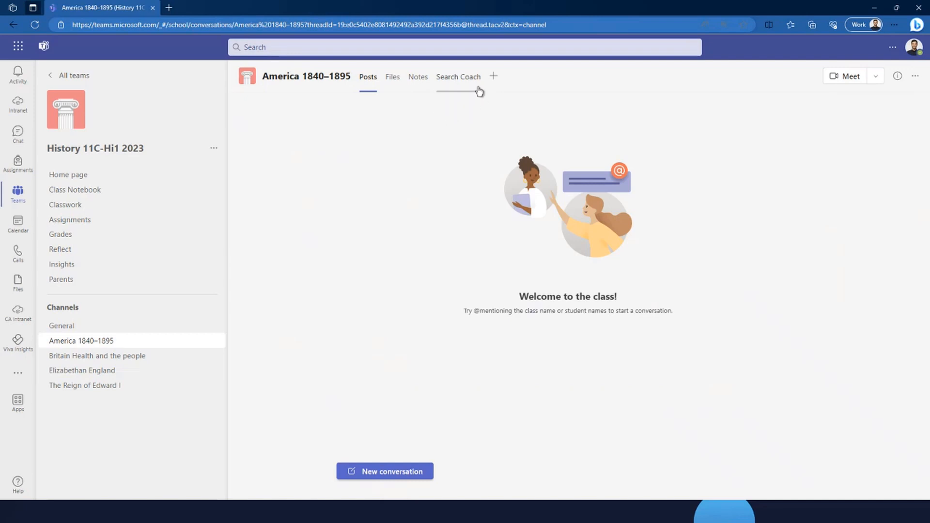
left_click(464, 80)
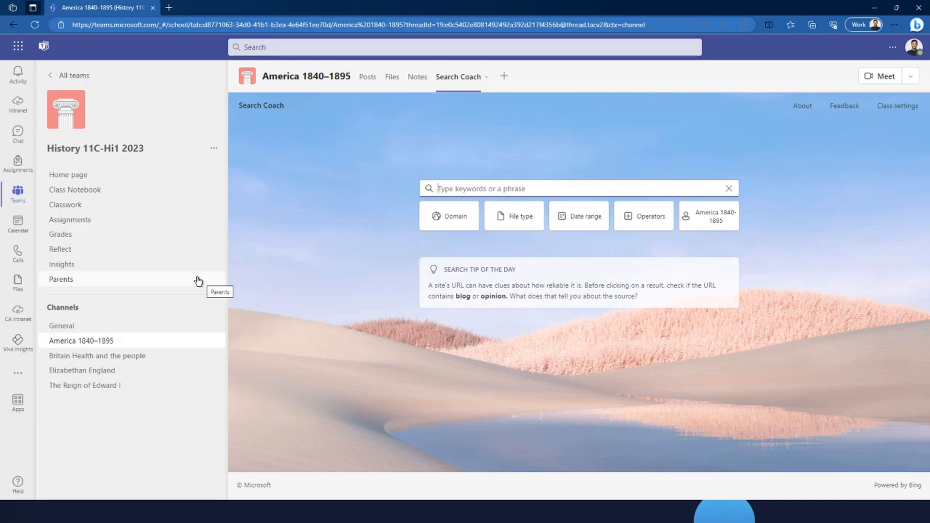
left_click(579, 219)
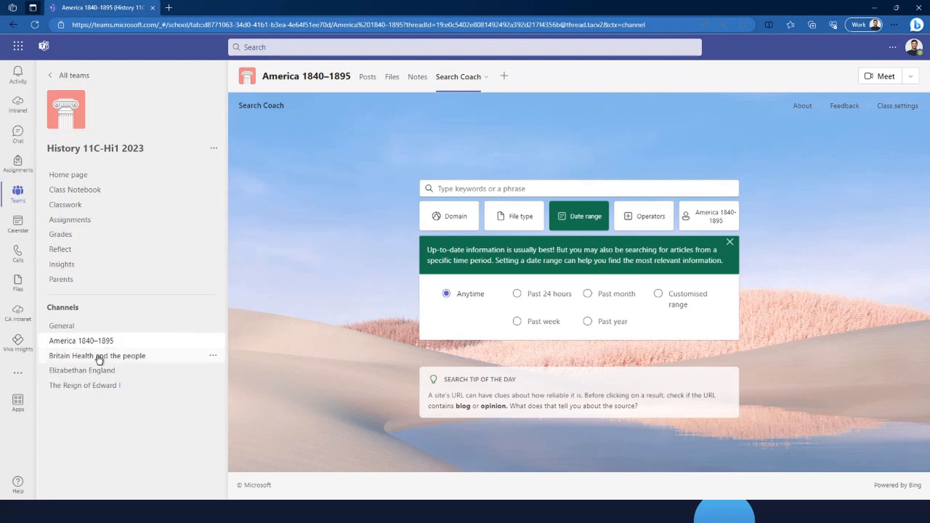
Step: Open the class Insights and examine the overview charts, including Challenging words and Mood trend
left_click(65, 268)
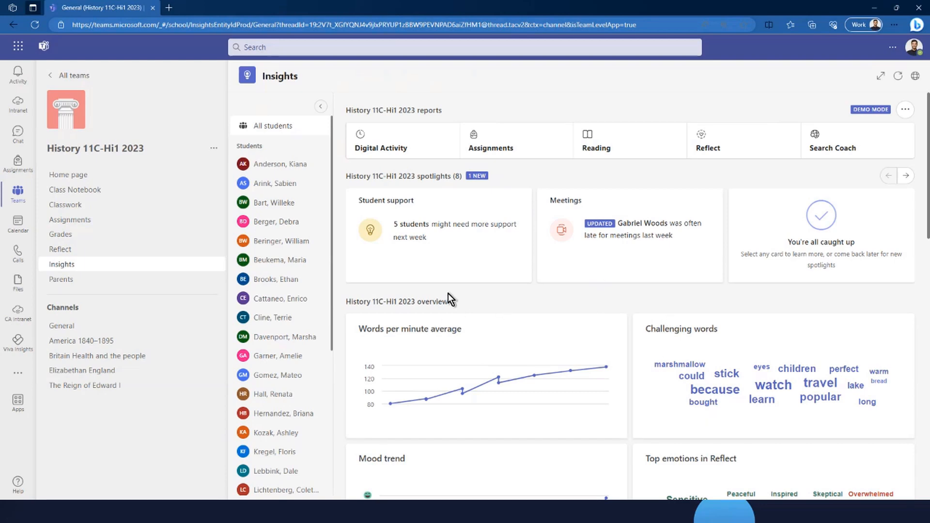
scroll(530, 336, "down", 5)
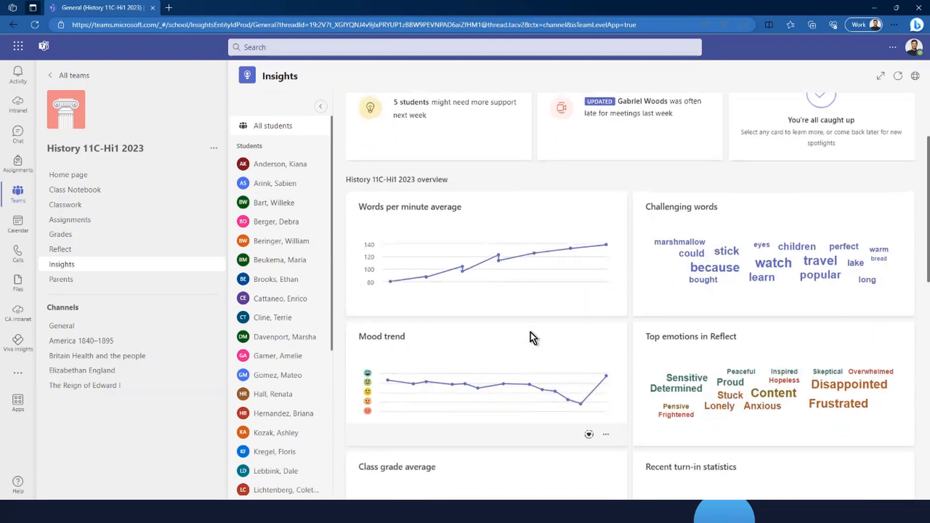
scroll(526, 315, "up", 3)
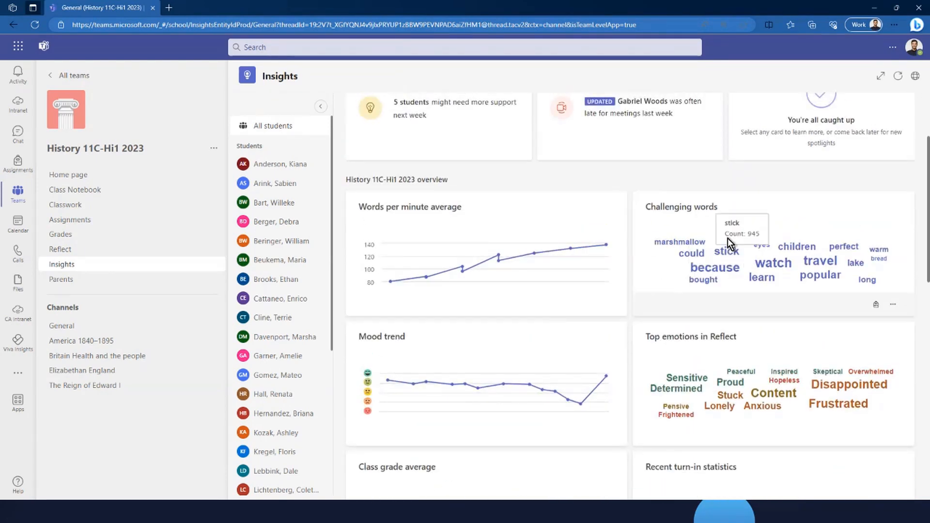
mouse_move(714, 262)
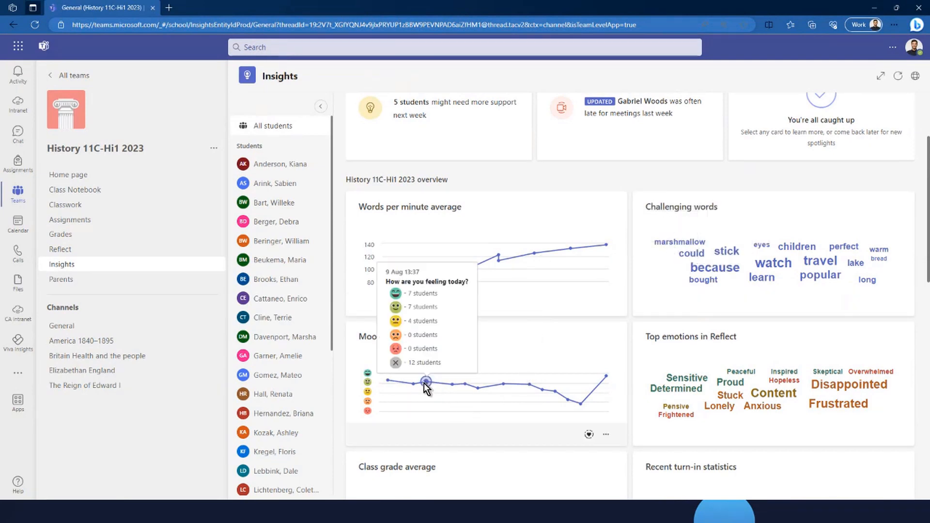
scroll(386, 396, "up", 3)
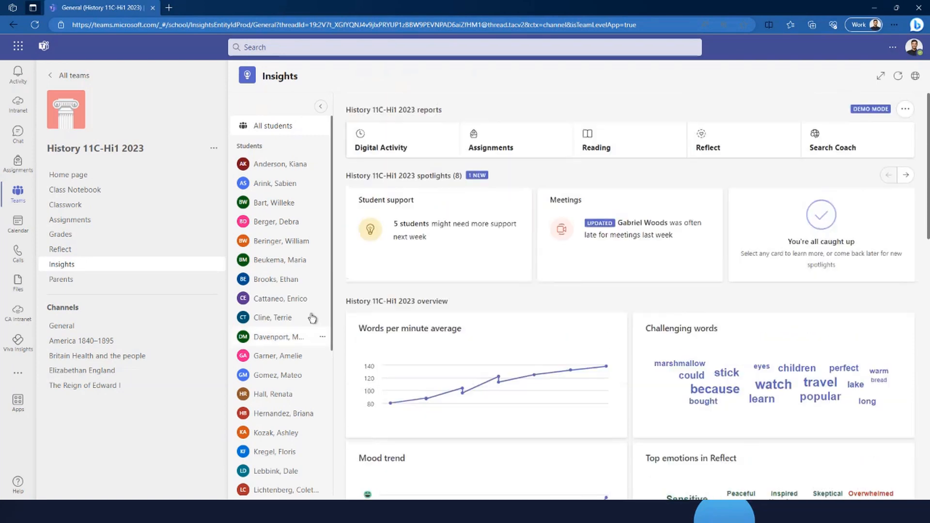
Step: Review the Insights overview of the first listed student, then return to all students
left_click(276, 164)
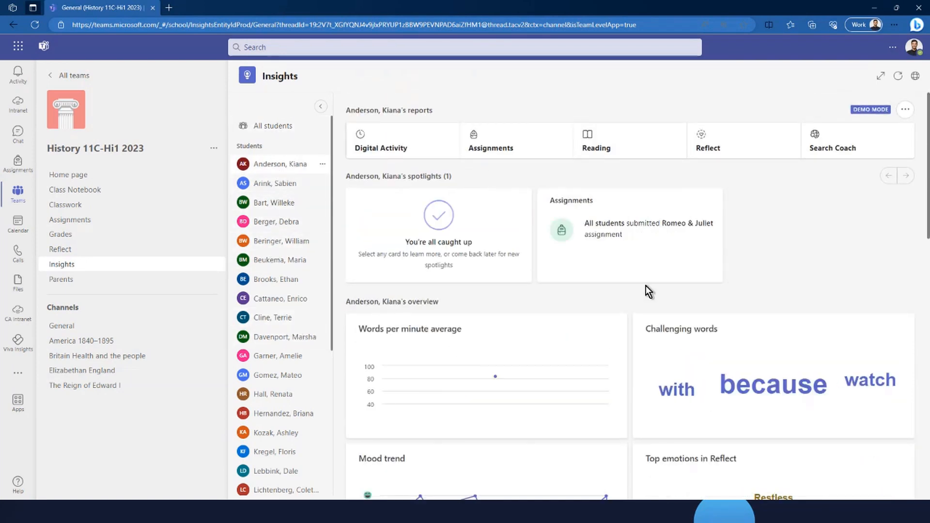
scroll(596, 388, "down", 6)
scroll(590, 382, "up", 6)
left_click(272, 126)
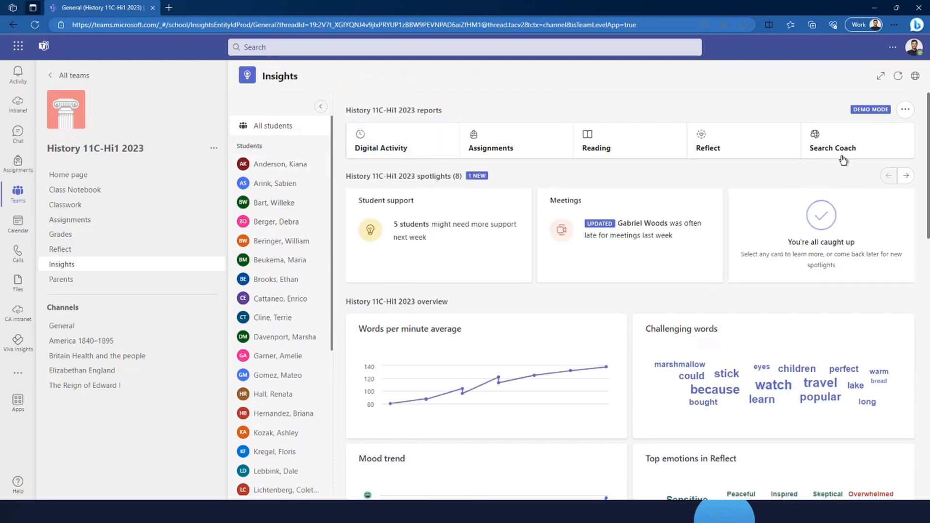
Step: Open the class's Search Coach report and examine the searches by student
left_click(487, 150)
left_click(821, 141)
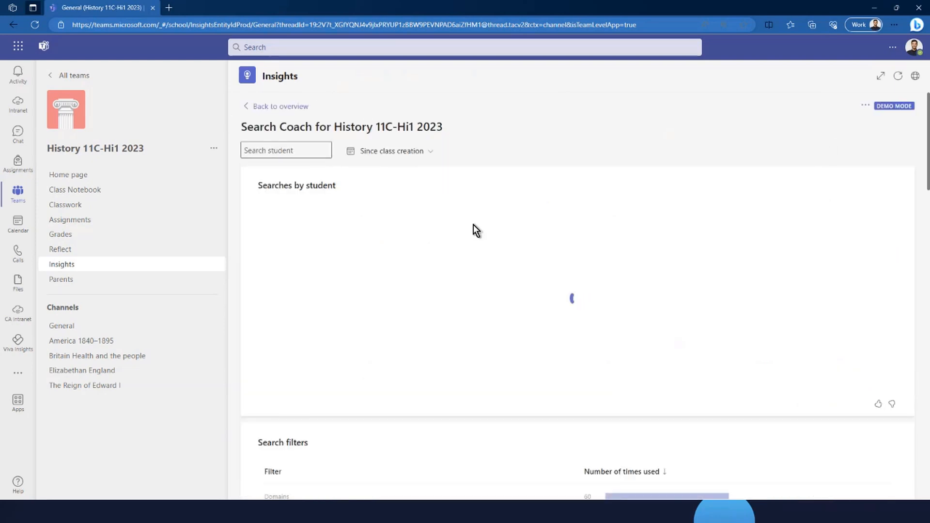
scroll(550, 309, "down", 1)
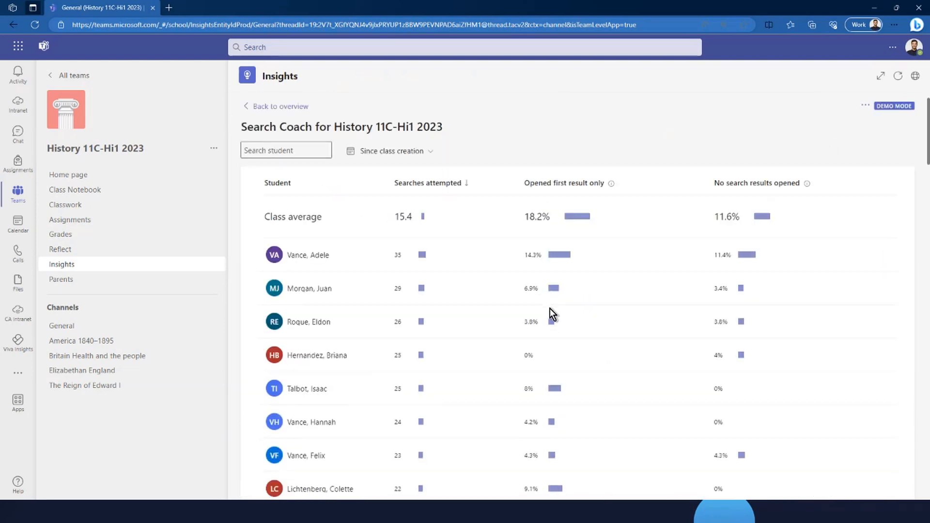
scroll(550, 309, "up", 1)
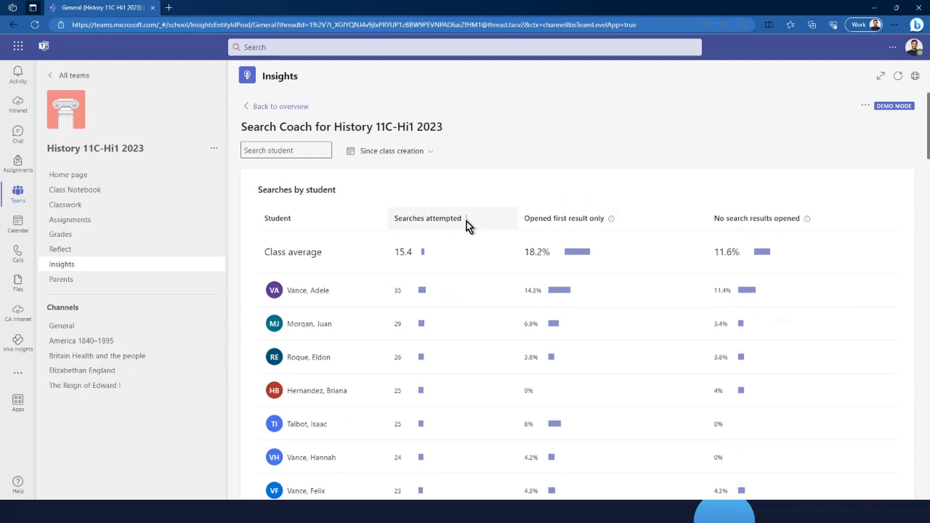
left_click(467, 222)
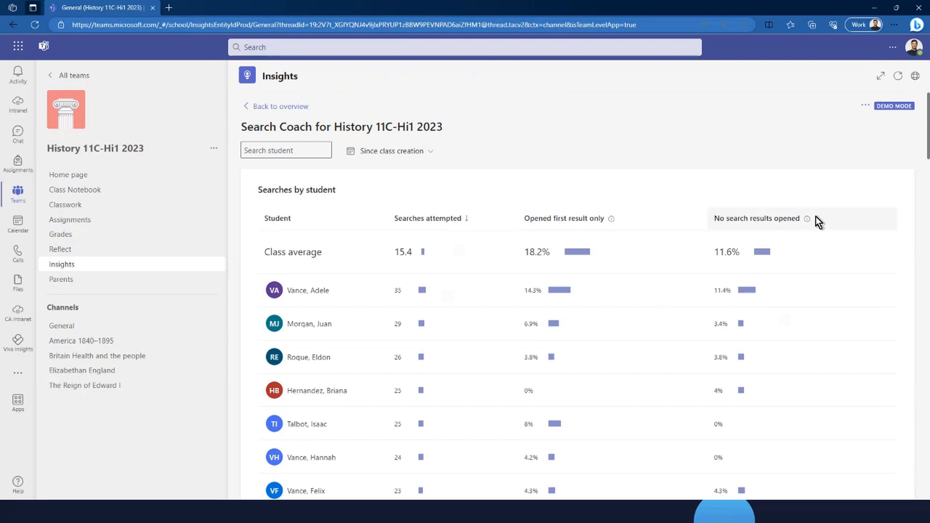
scroll(580, 318, "down", 9)
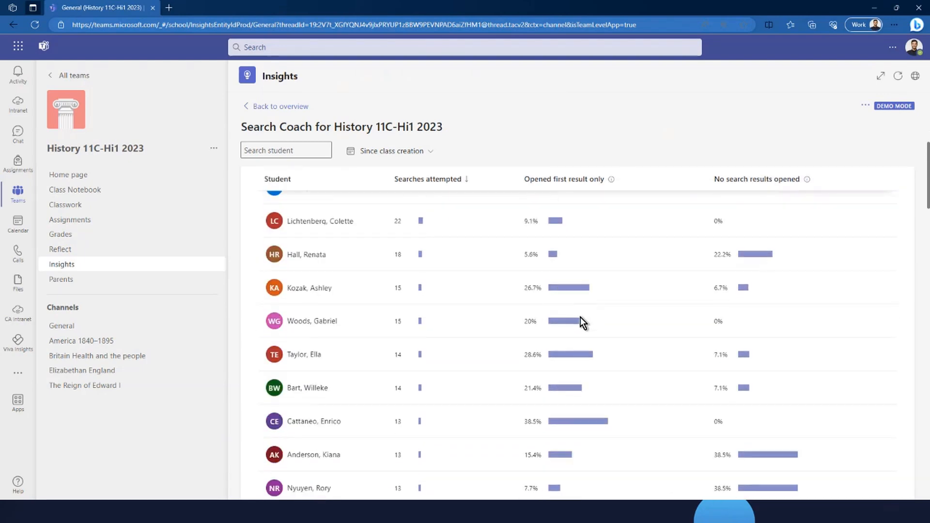
scroll(580, 317, "down", 15)
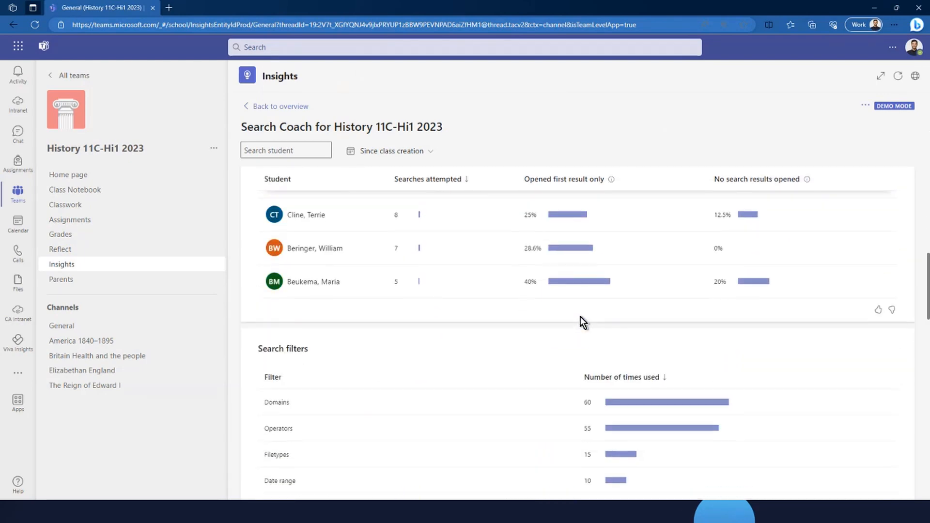
Step: Examine the Search Coach report's search, domain and filetype filter usage and the most common domains
scroll(552, 313, "down", 2)
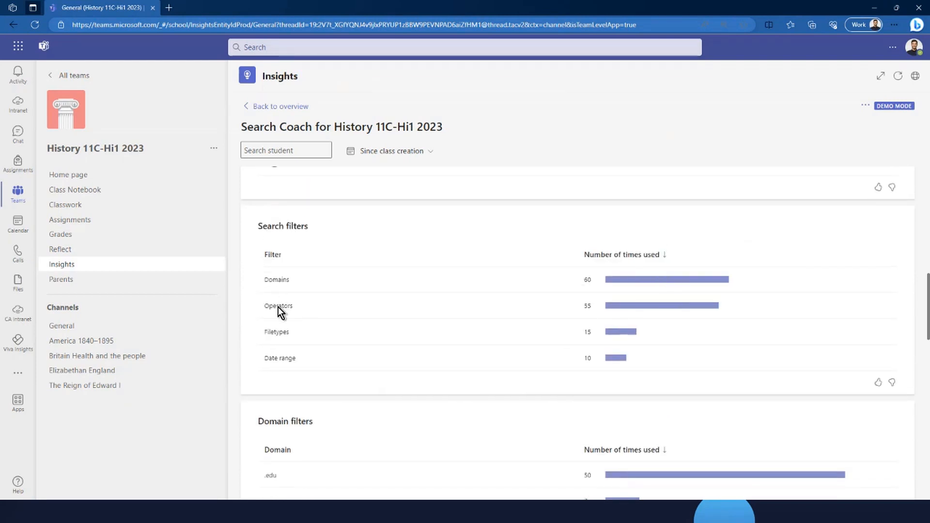
scroll(425, 400, "down", 3)
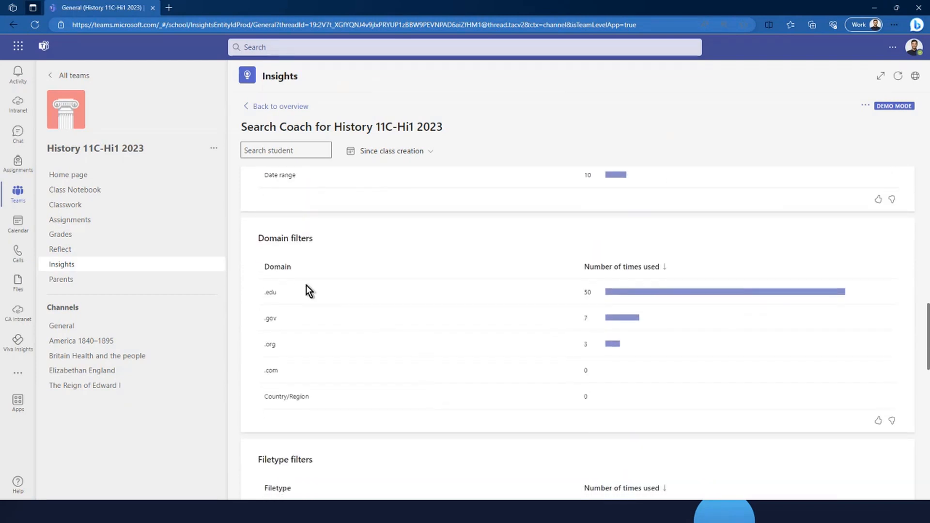
scroll(365, 331, "down", 5)
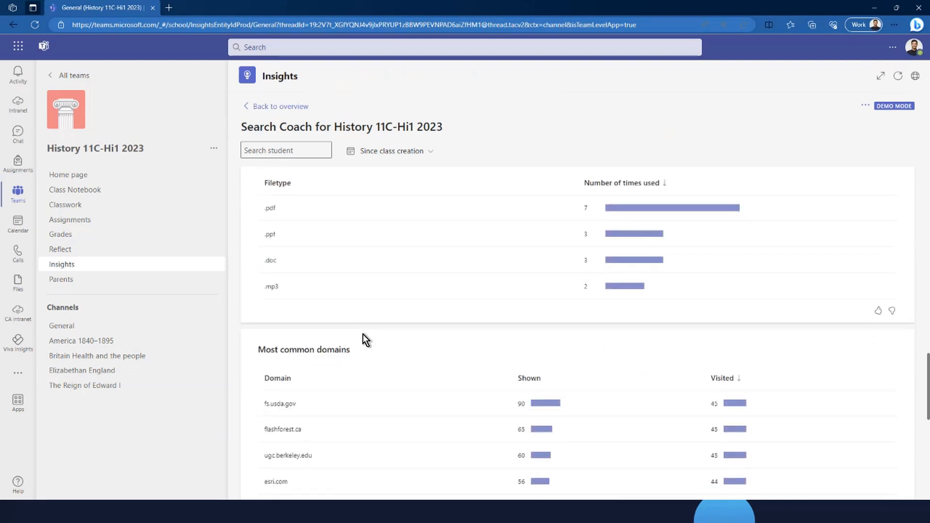
scroll(364, 332, "down", 1)
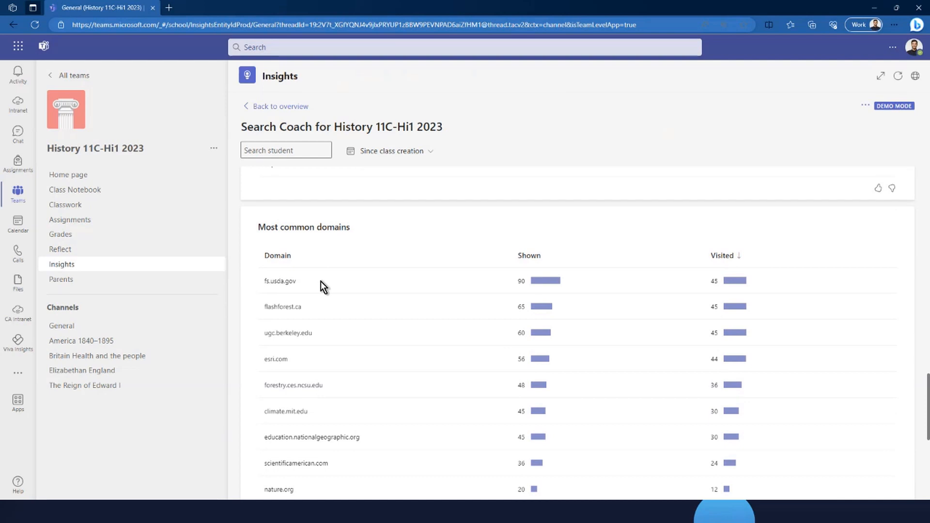
Step: Limit the Search Coach report to the first listed student and review that student's searches and filters
left_click(285, 154)
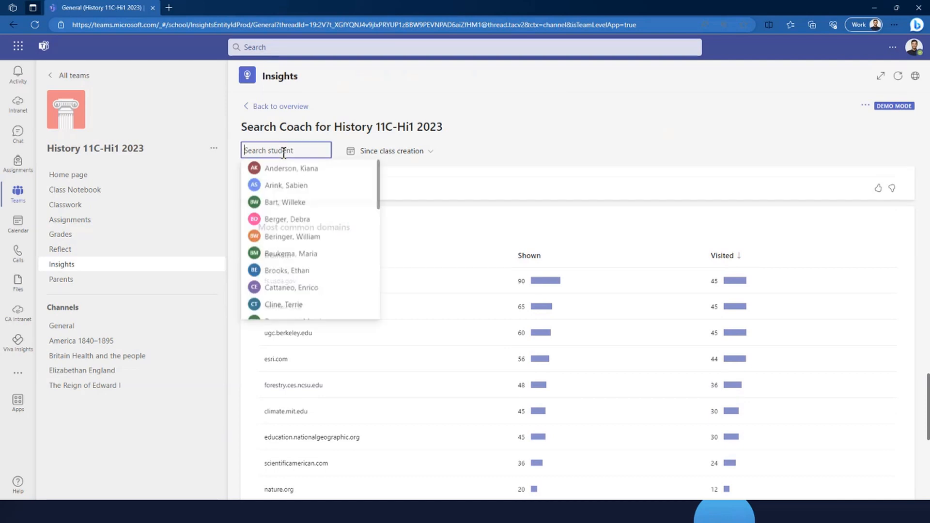
left_click(299, 172)
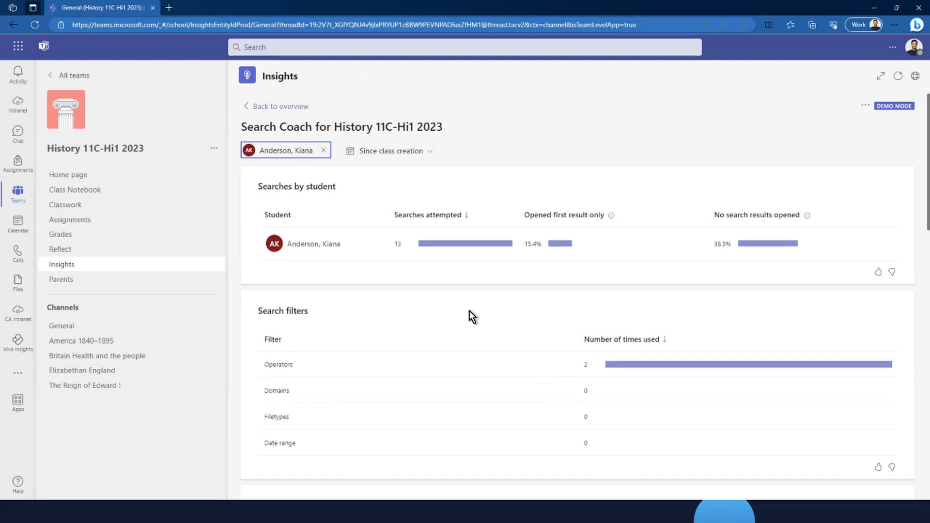
scroll(469, 311, "down", 1)
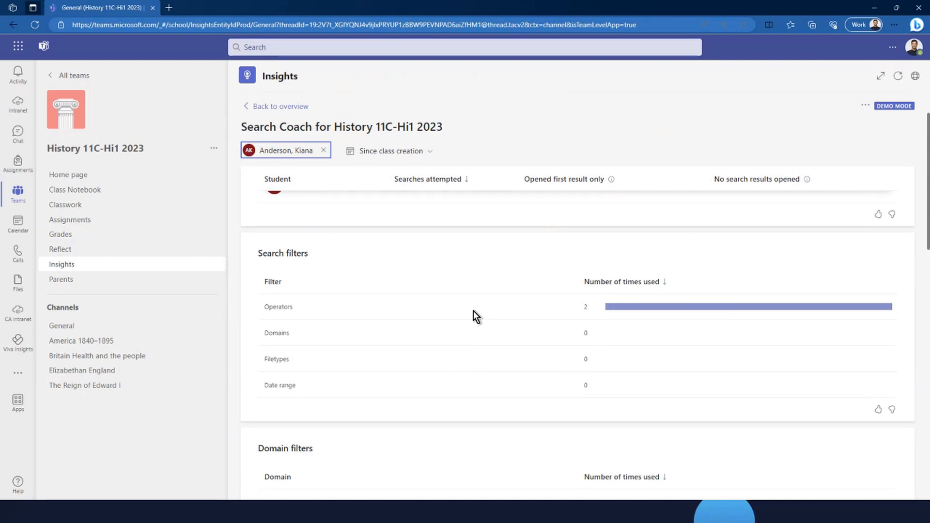
scroll(475, 309, "up", 1)
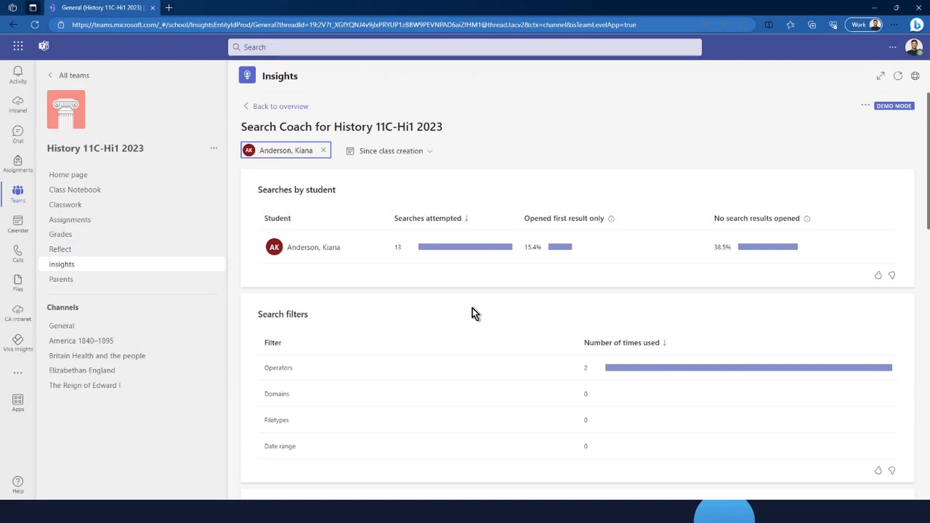
Step: Return to the Insights overview, open the Assignments report and remove the student filter to view the whole class
left_click(290, 107)
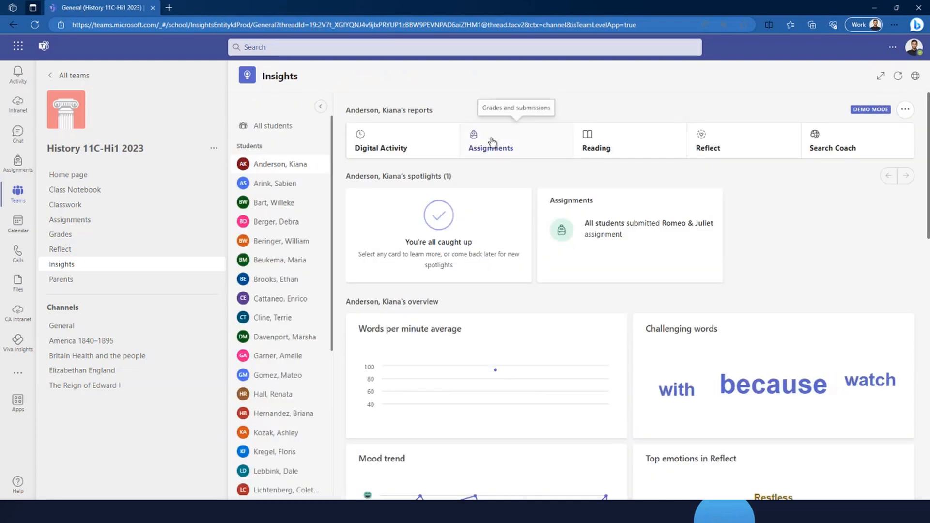
left_click(491, 143)
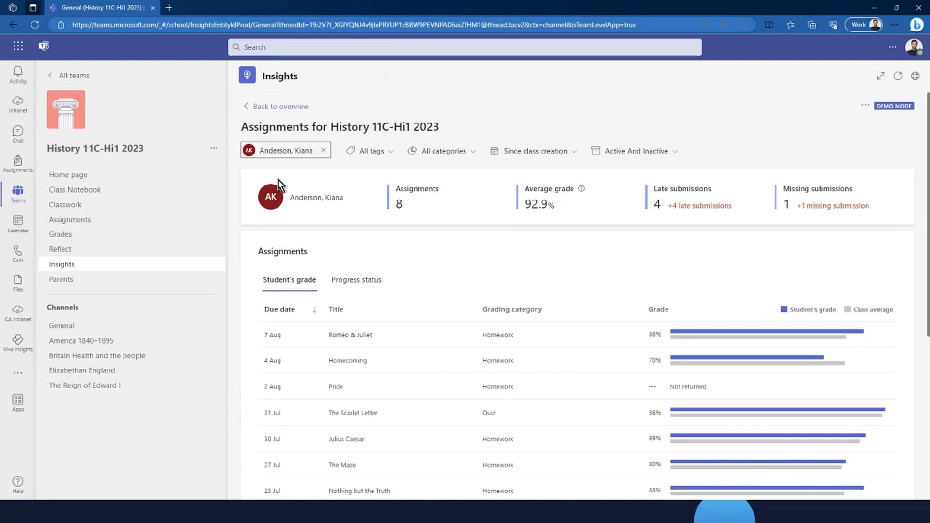
left_click(323, 150)
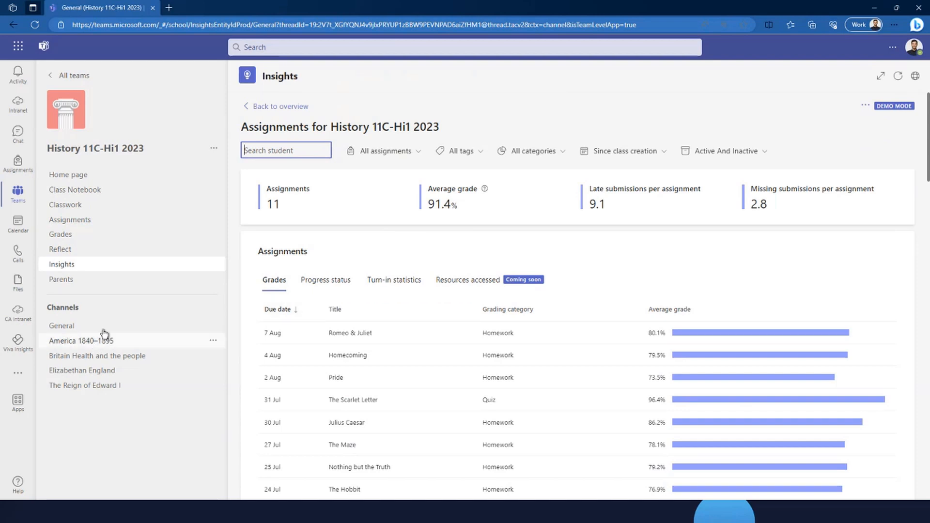
Step: Open the standalone Insights app, switch to the organisation view and drill down through Ministry of Education to Primary Schools
left_click(17, 374)
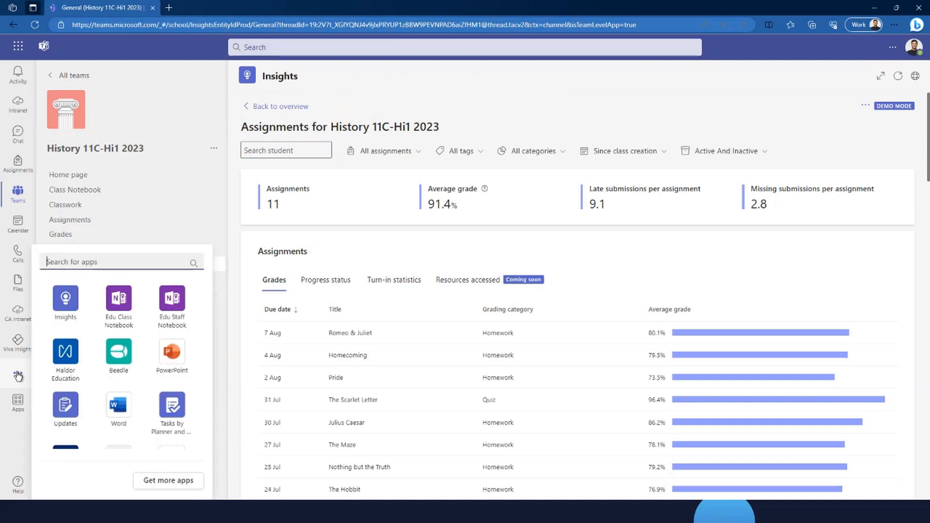
left_click(64, 301)
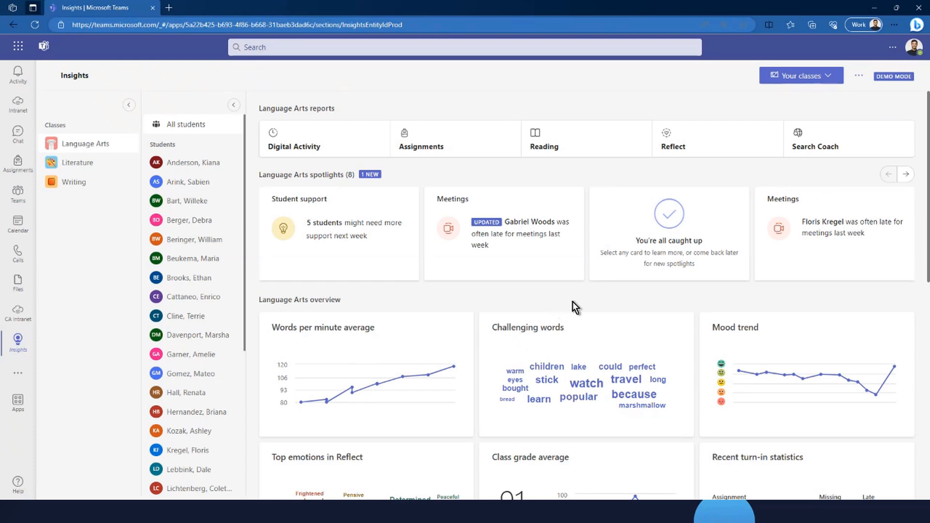
left_click(842, 75)
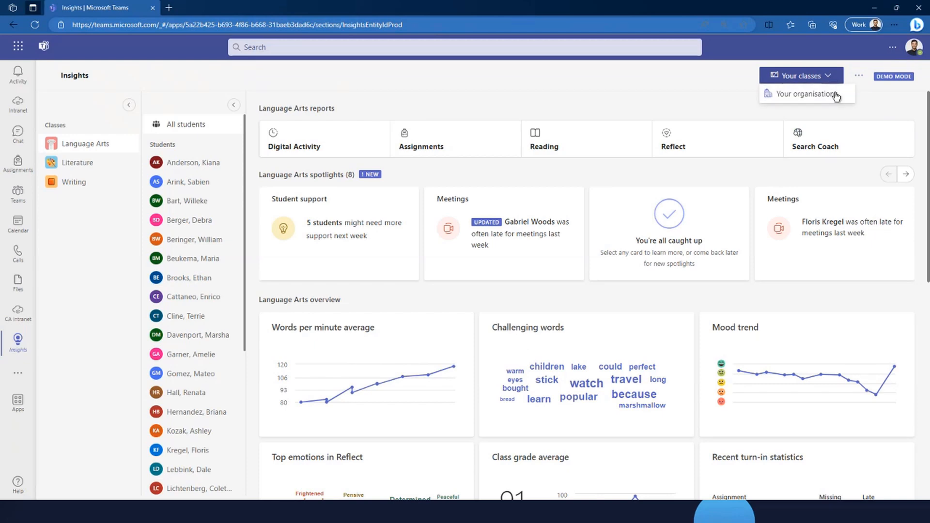
left_click(817, 102)
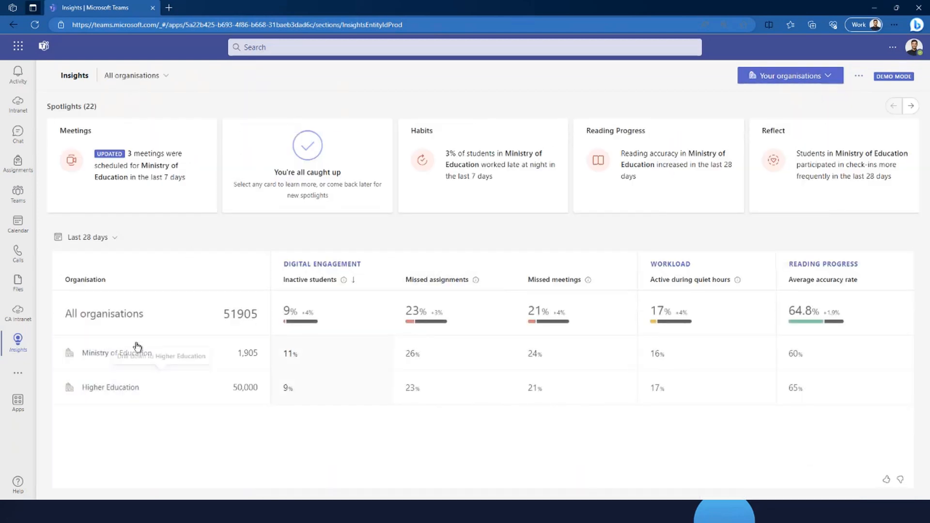
left_click(128, 359)
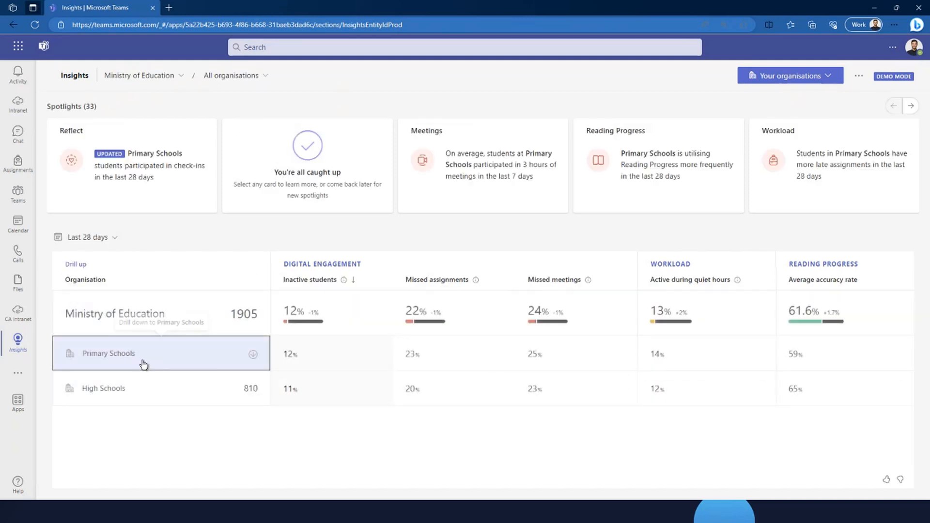
left_click(144, 362)
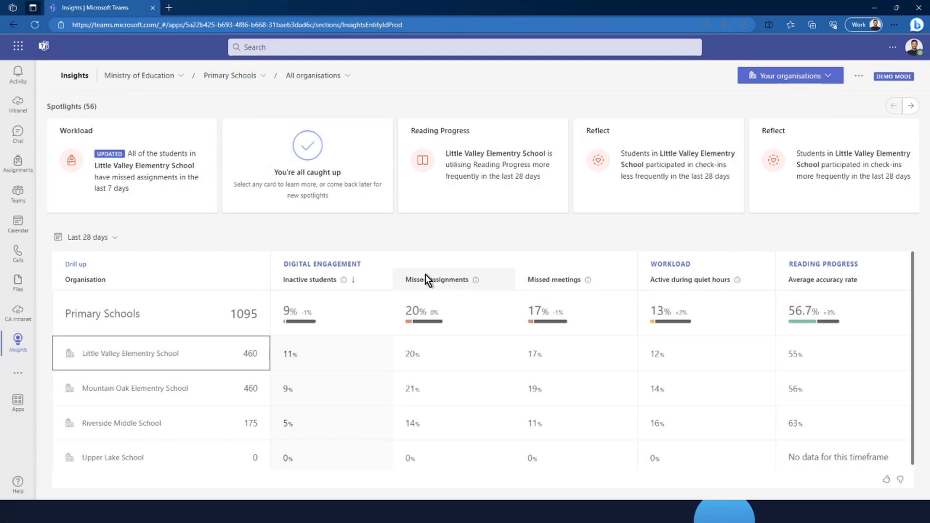
Step: Drill down to Little Valley Elementary School and sort its year groups by name in ascending order to compare their engagement and reading accuracy
left_click(162, 353)
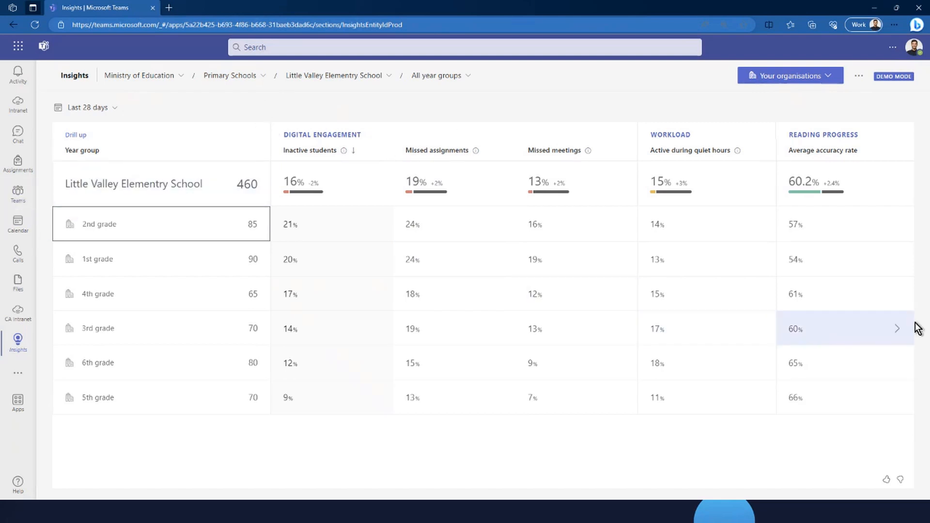
mouse_move(812, 237)
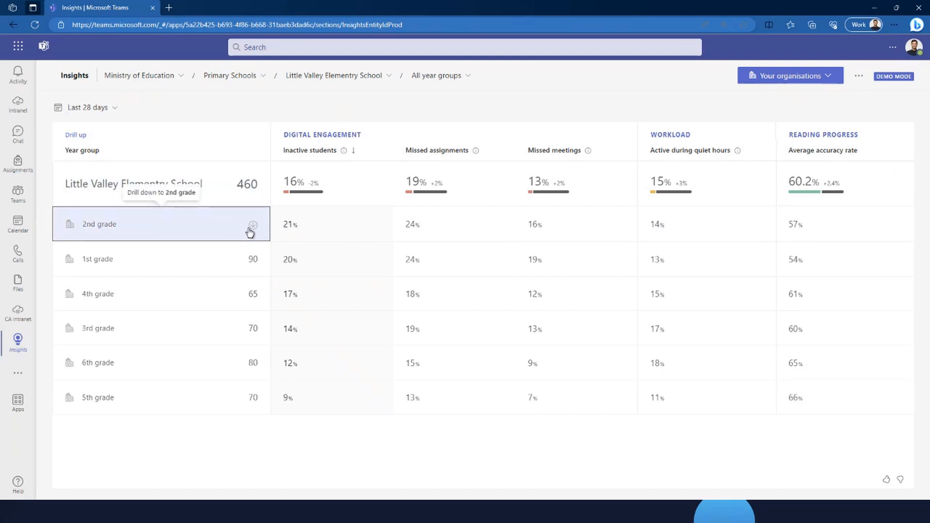
left_click(137, 156)
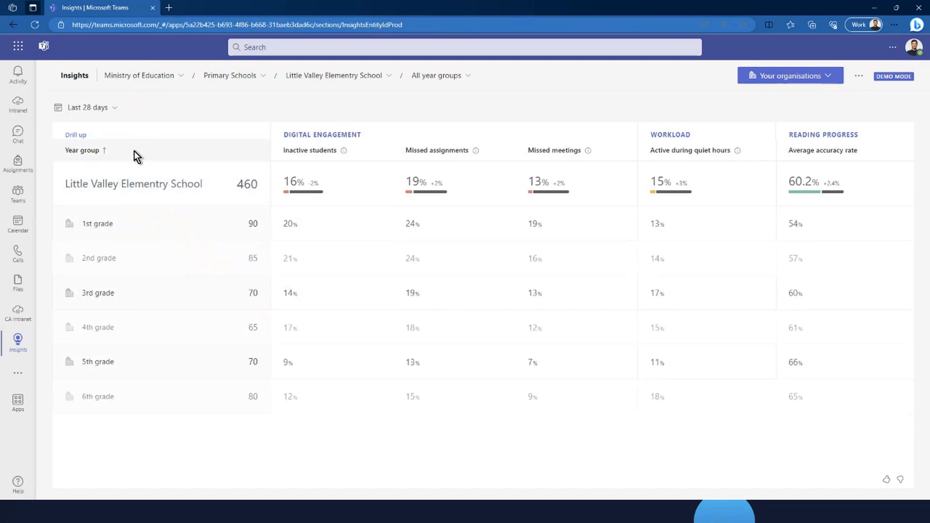
mouse_move(856, 296)
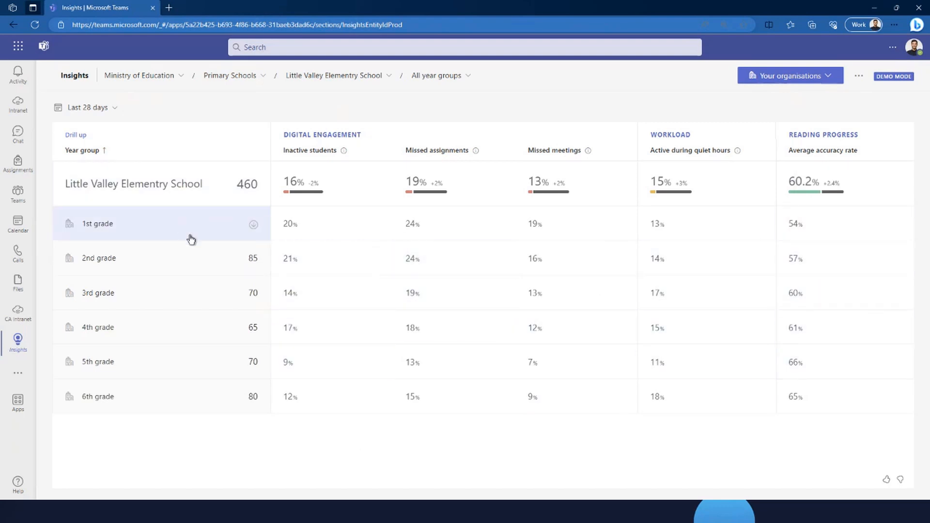
Step: Return to the History 11C-Hi1 2023 team's Insights, switch to the slide presentation and advance to the Questions slide
left_click(18, 199)
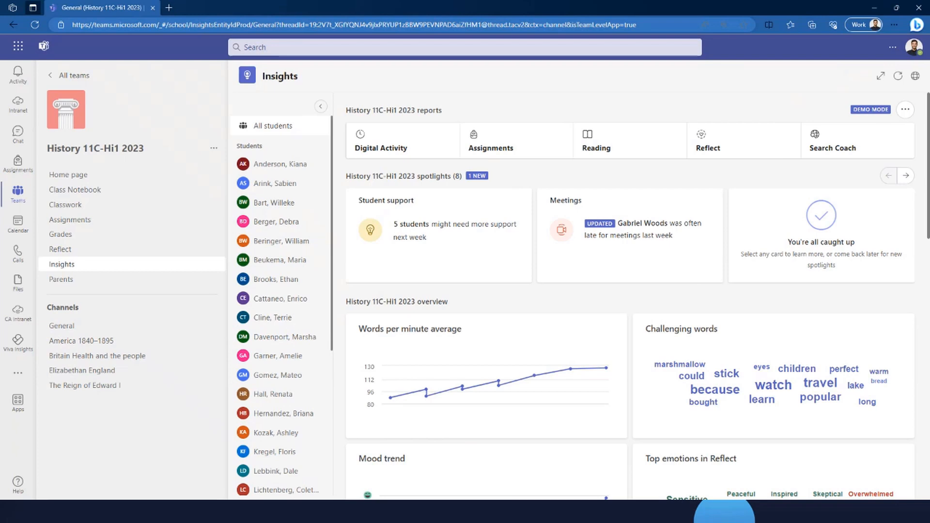
key("alt+Tab")
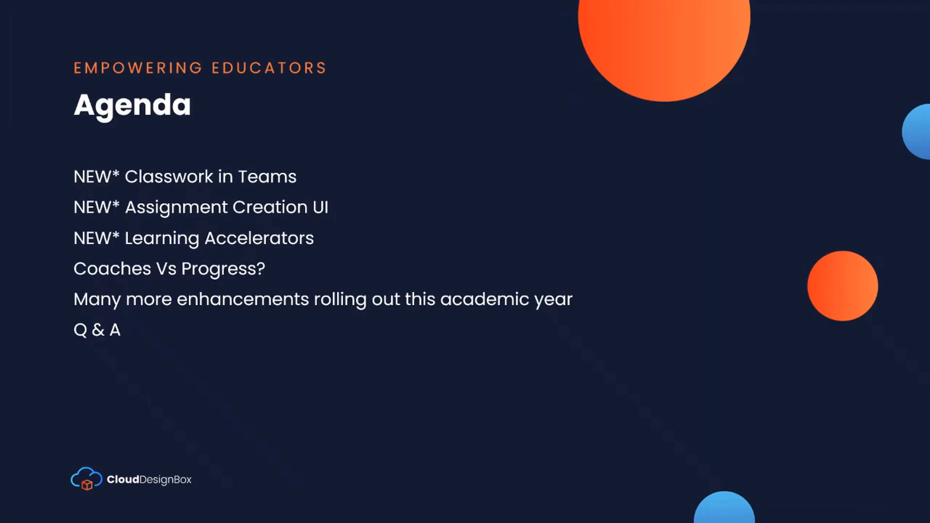
left_click(580, 442)
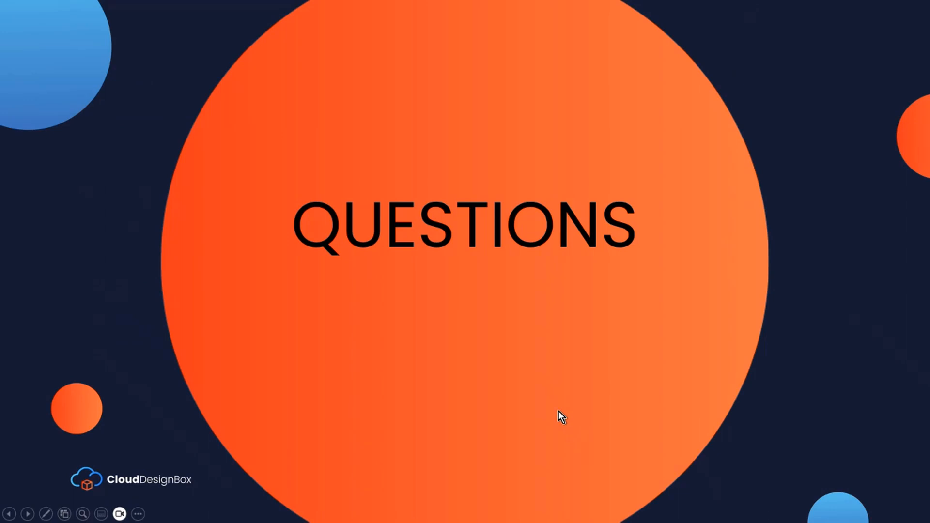